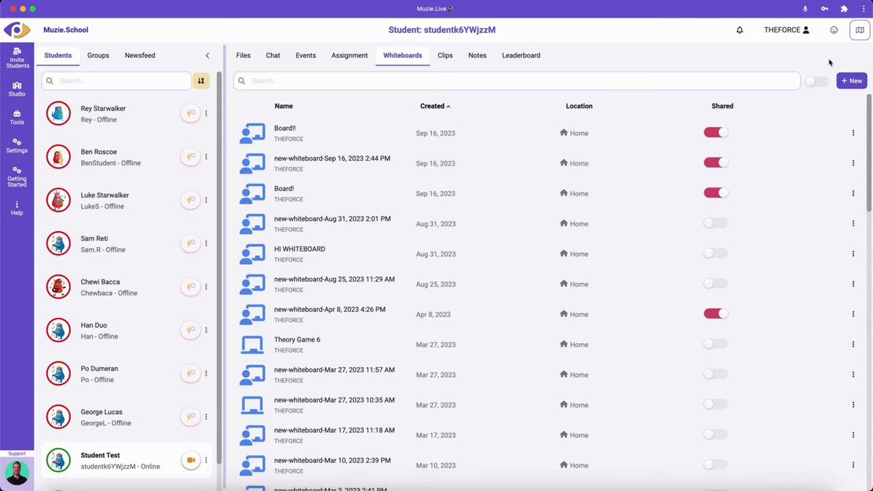
Create a new private whiteboard for the selected student and save it under the name NAME!!
{"action": "left_click", "coordinate": [851, 81]}
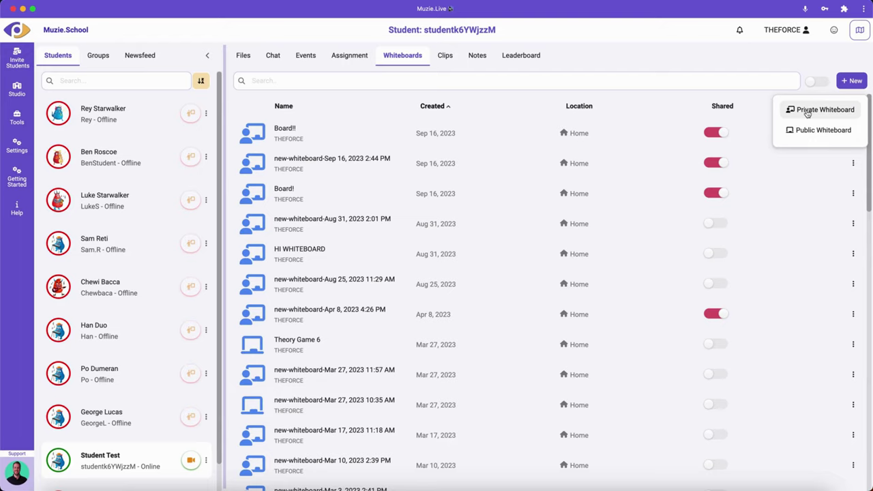
{"action": "left_click", "coordinate": [807, 112]}
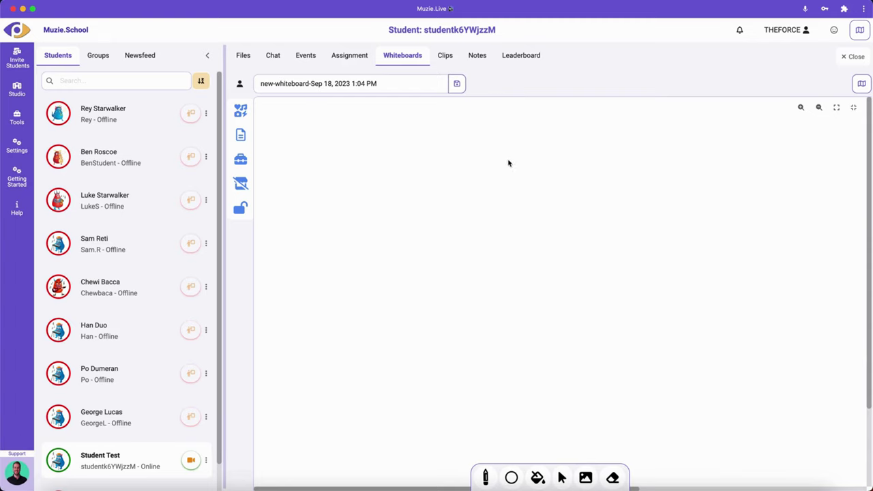
{"action": "double_click", "coordinate": [384, 85]}
{"action": "triple_click", "coordinate": [384, 85]}
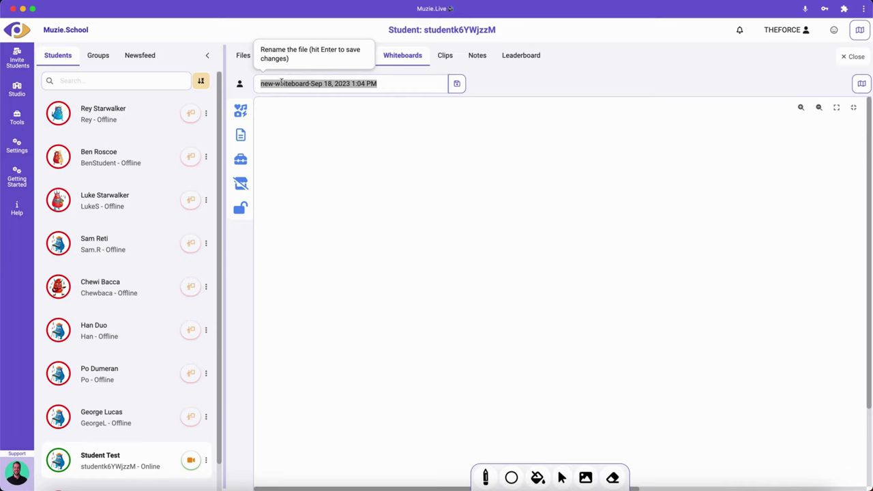
{"action": "type", "text": "NAME!!"}
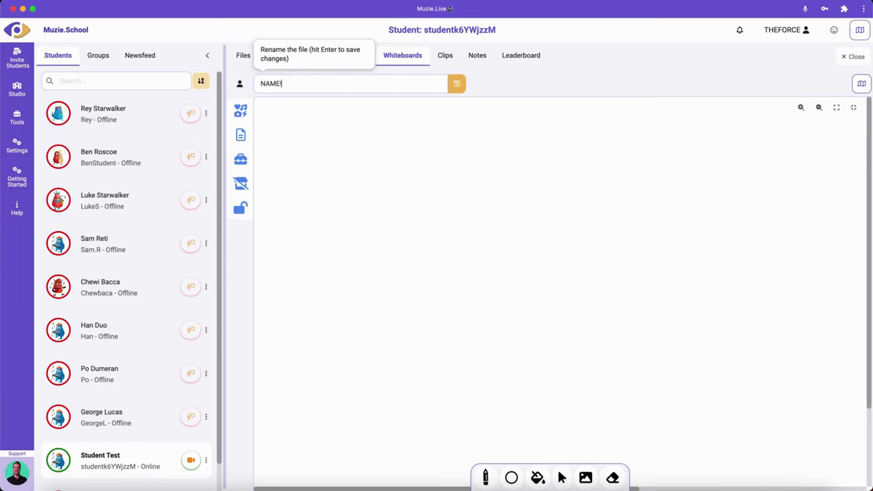
{"action": "left_click", "coordinate": [456, 84]}
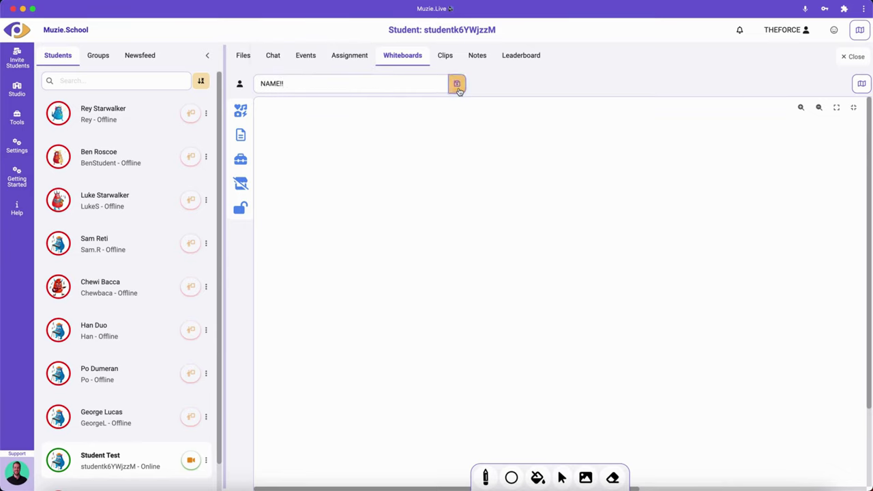
Draw a small black zigzag stroke with the brush in the lower part of the whiteboard.
{"action": "left_click", "coordinate": [486, 479]}
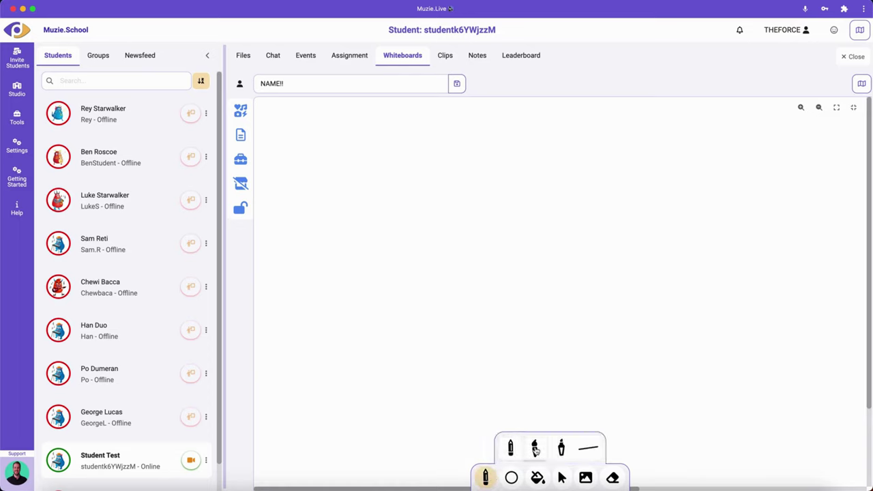
{"action": "left_click", "coordinate": [534, 448]}
{"action": "mouse_move", "coordinate": [637, 369]}
{"action": "left_mouse_down"}
{"action": "mouse_move", "coordinate": [664, 371]}
{"action": "mouse_move", "coordinate": [650, 416]}
{"action": "left_mouse_up"}
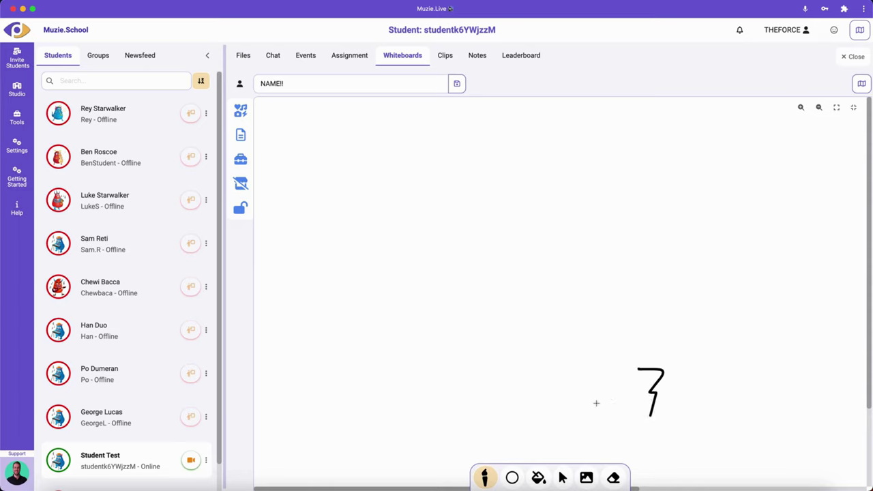
Add the text "Hello!" to the whiteboard and move it down beside the brush stroke.
{"action": "left_click", "coordinate": [515, 477]}
{"action": "left_click", "coordinate": [596, 447]}
{"action": "left_click", "coordinate": [526, 220]}
{"action": "double_click", "coordinate": [526, 220]}
{"action": "type", "text": "Hello!"}
{"action": "left_click_drag", "start_coordinate": [533, 215], "coordinate": [557, 339]}
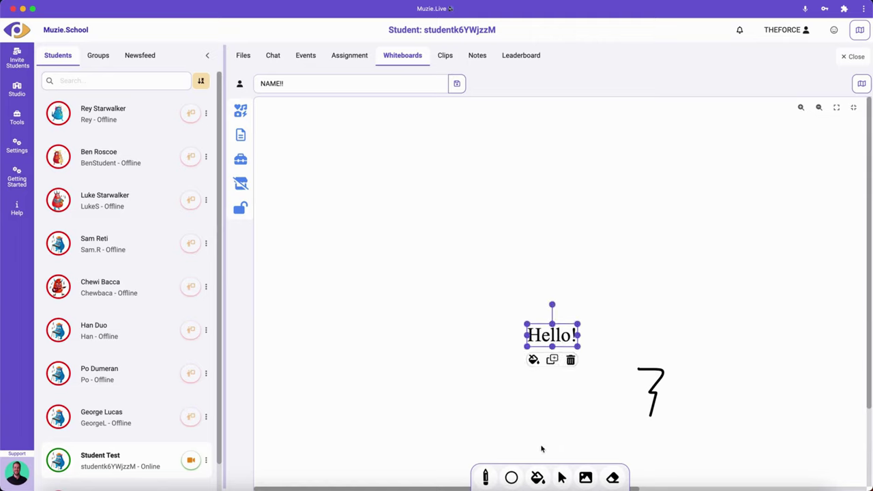
Set the whiteboard's drawing colour to olive green.
{"action": "left_click", "coordinate": [537, 477]}
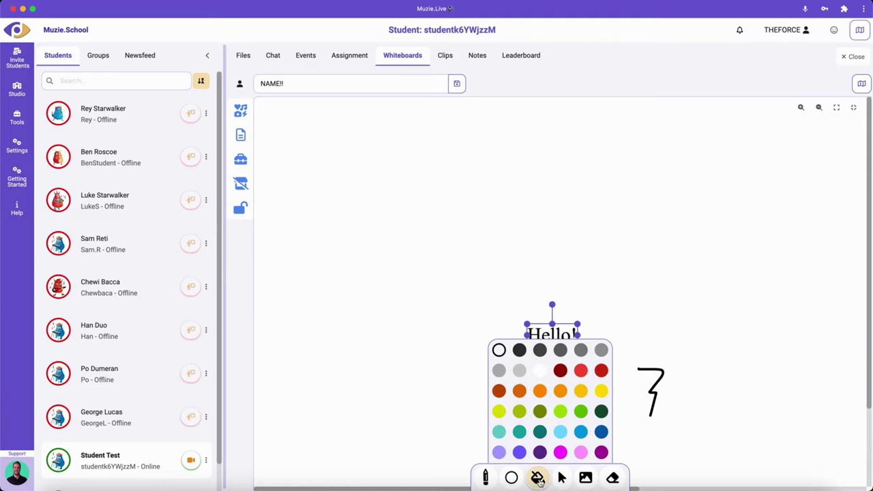
{"action": "left_click", "coordinate": [539, 411]}
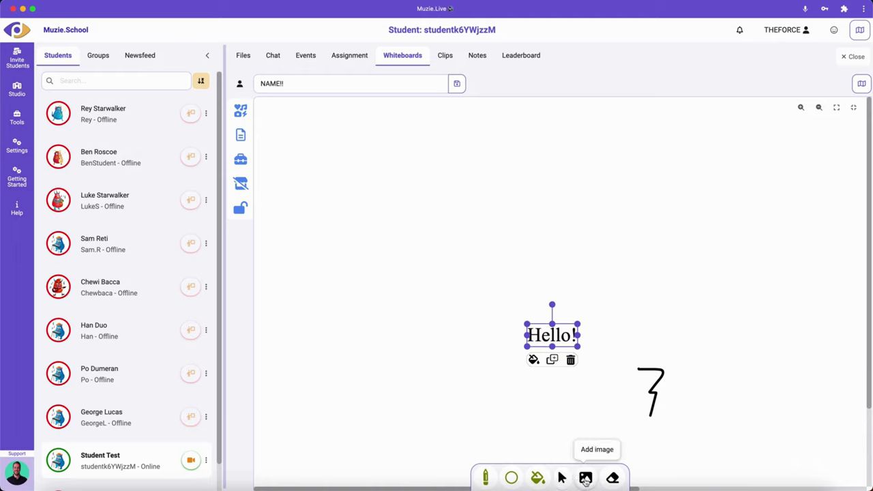
Insert the Spooky Math image from the Spooky Math (Muzie) folder onto the whiteboard.
{"action": "left_click", "coordinate": [585, 479]}
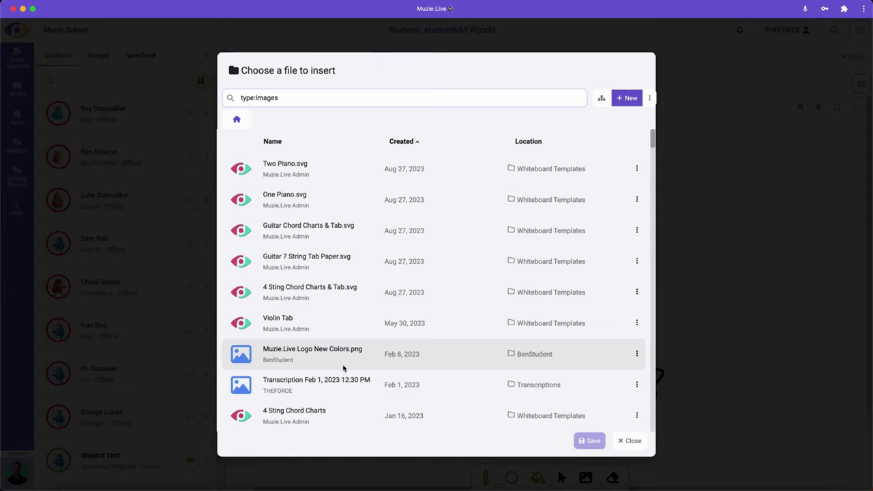
{"action": "scroll", "coordinate": [343, 368], "scroll_direction": "down", "scroll_amount": 3}
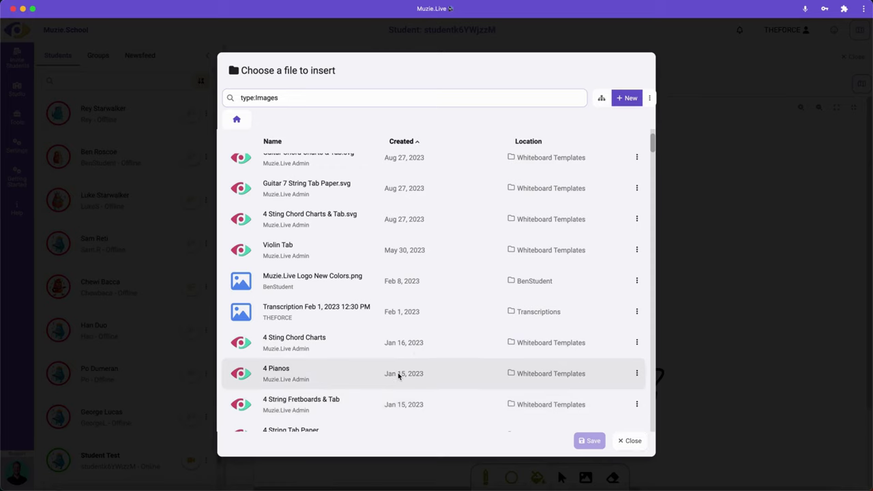
{"action": "scroll", "coordinate": [399, 375], "scroll_direction": "down", "scroll_amount": 10}
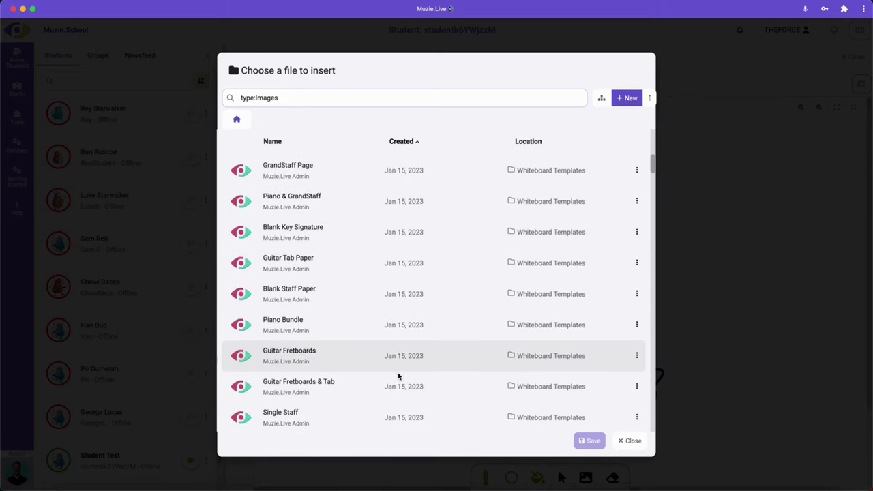
{"action": "scroll", "coordinate": [399, 376], "scroll_direction": "down", "scroll_amount": 9}
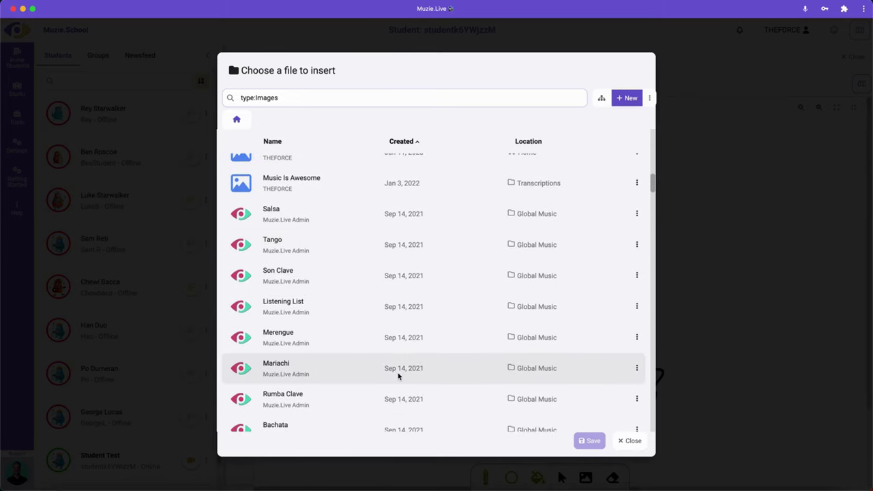
{"action": "scroll", "coordinate": [398, 376], "scroll_direction": "down", "scroll_amount": 10}
{"action": "scroll", "coordinate": [399, 376], "scroll_direction": "down", "scroll_amount": 10}
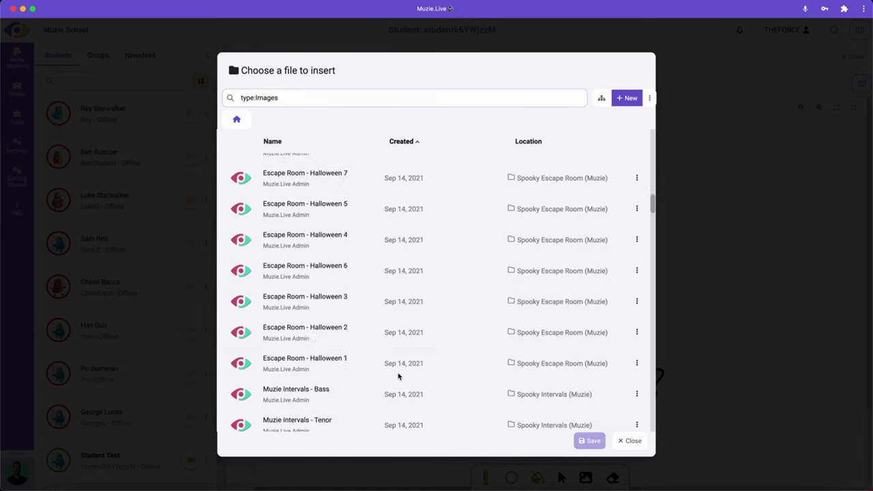
{"action": "scroll", "coordinate": [399, 376], "scroll_direction": "down", "scroll_amount": 5}
{"action": "left_click", "coordinate": [312, 373]}
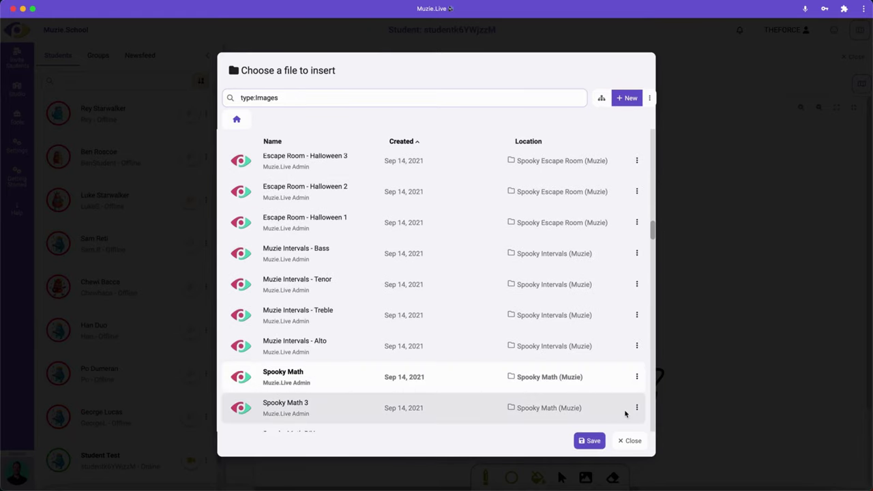
{"action": "left_click", "coordinate": [590, 441]}
Shift the Spooky Musical Math image slightly on the whiteboard, then delete it.
{"action": "scroll", "coordinate": [643, 227], "scroll_direction": "down", "scroll_amount": 3}
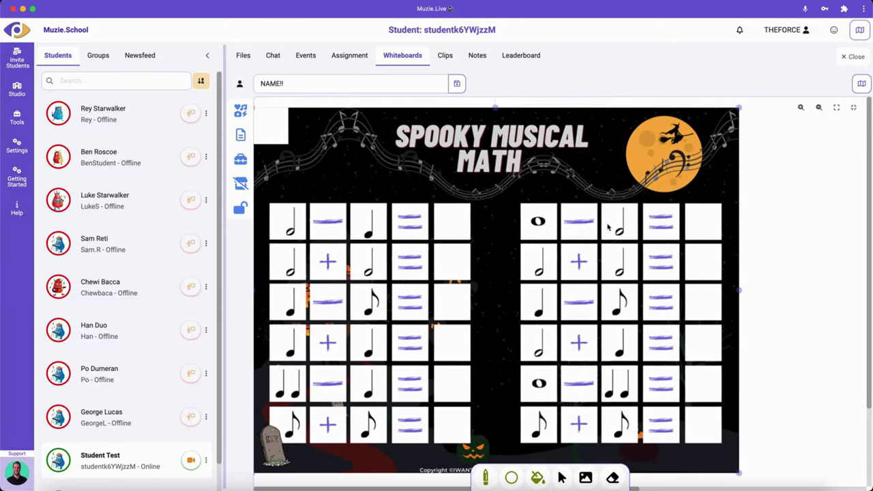
{"action": "left_click_drag", "start_coordinate": [608, 227], "coordinate": [611, 230]}
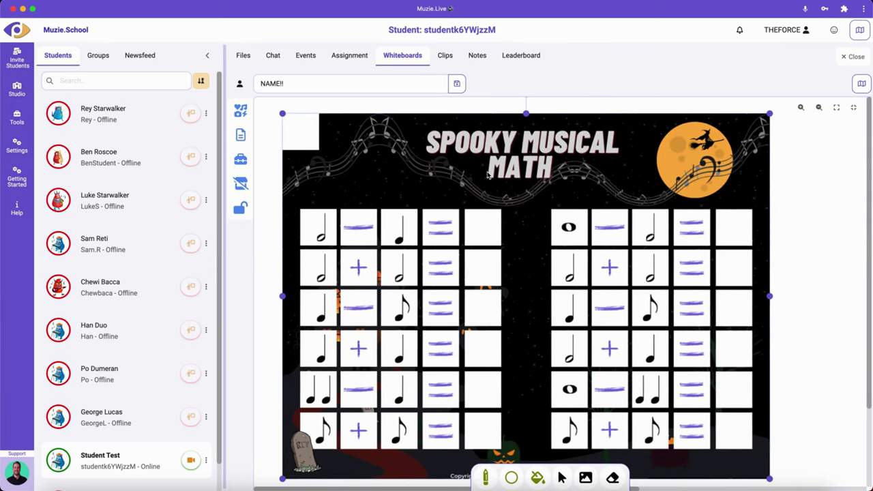
{"action": "key", "text": "Delete"}
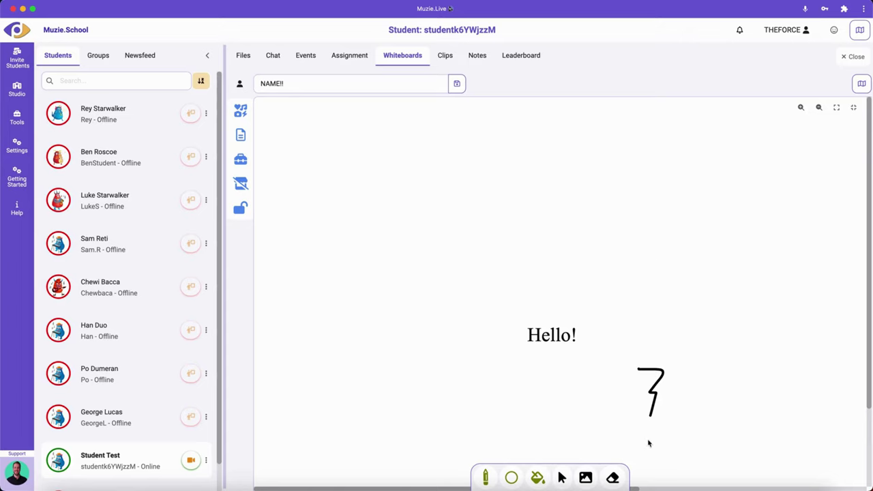
Erase the brush stroke and the "Hello!" text from the whiteboard.
{"action": "left_click", "coordinate": [613, 477]}
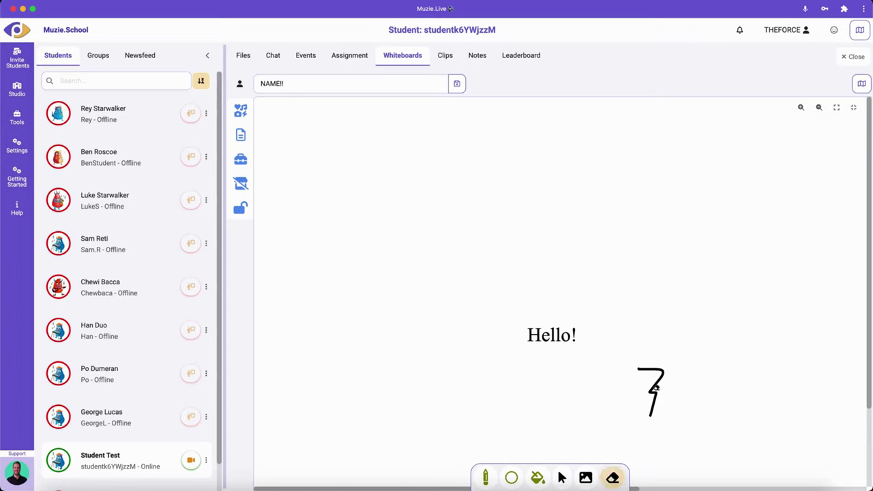
{"action": "left_click", "coordinate": [656, 380]}
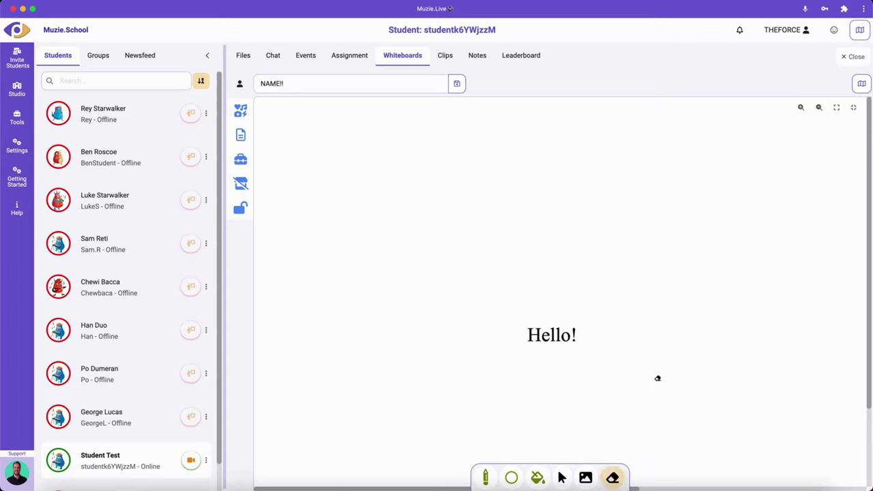
{"action": "left_click", "coordinate": [556, 336]}
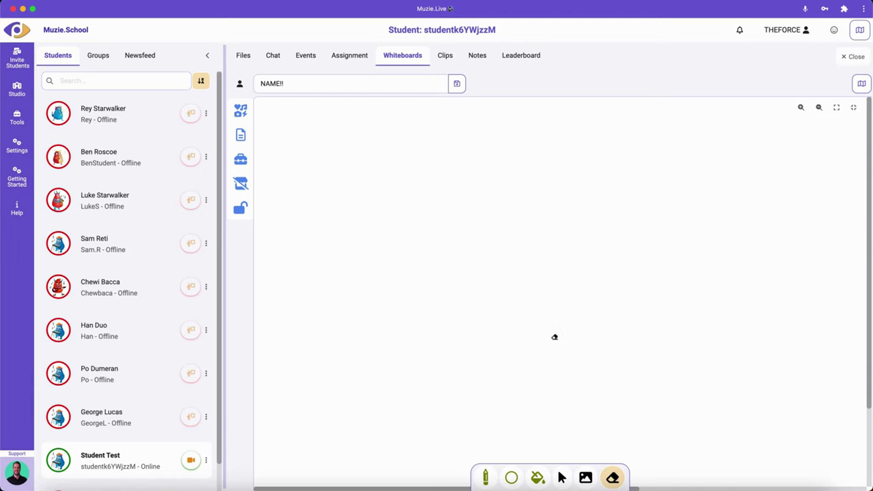
Add a treble clef, a double sharp and a stem-down sixteenth note from the music symbol library.
{"action": "left_click", "coordinate": [244, 111]}
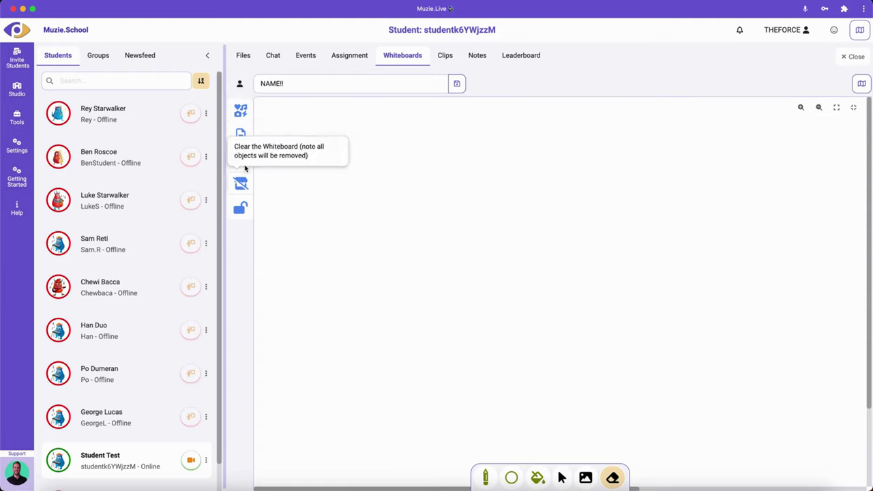
{"action": "left_click", "coordinate": [243, 112]}
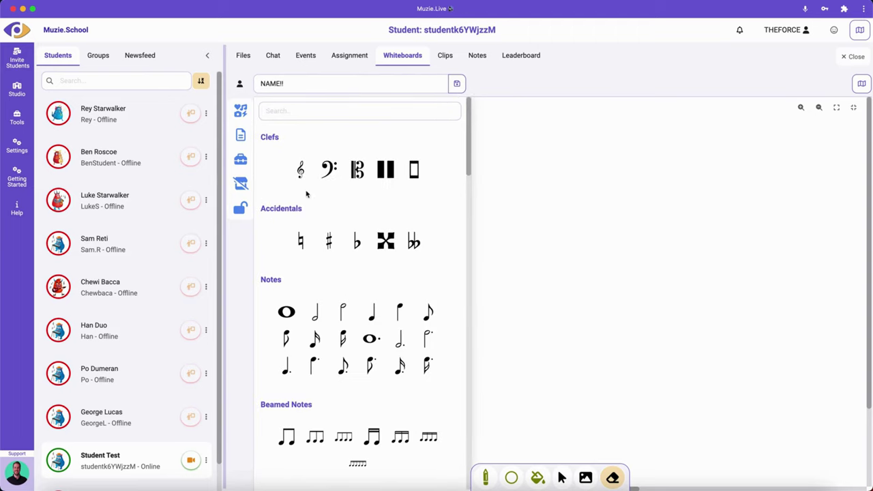
{"action": "scroll", "coordinate": [306, 194], "scroll_direction": "down", "scroll_amount": 3}
{"action": "scroll", "coordinate": [306, 194], "scroll_direction": "down", "scroll_amount": 10}
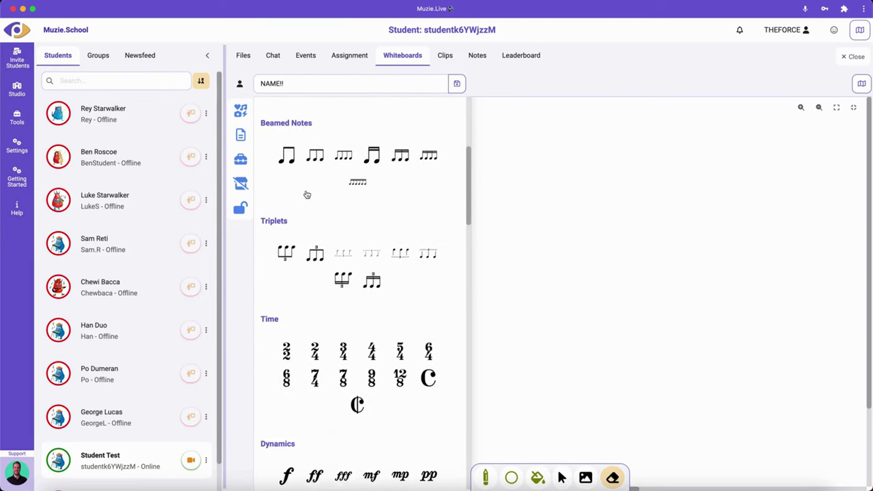
{"action": "scroll", "coordinate": [306, 194], "scroll_direction": "down", "scroll_amount": 10}
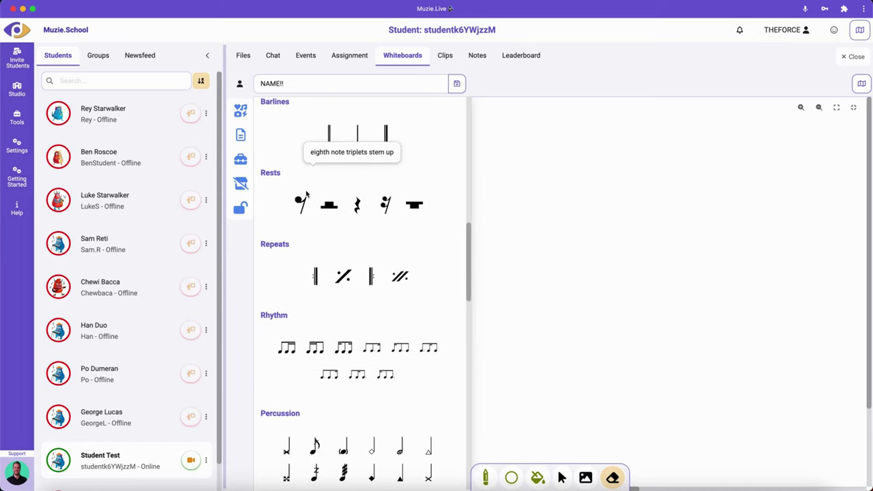
{"action": "scroll", "coordinate": [306, 195], "scroll_direction": "up", "scroll_amount": 20}
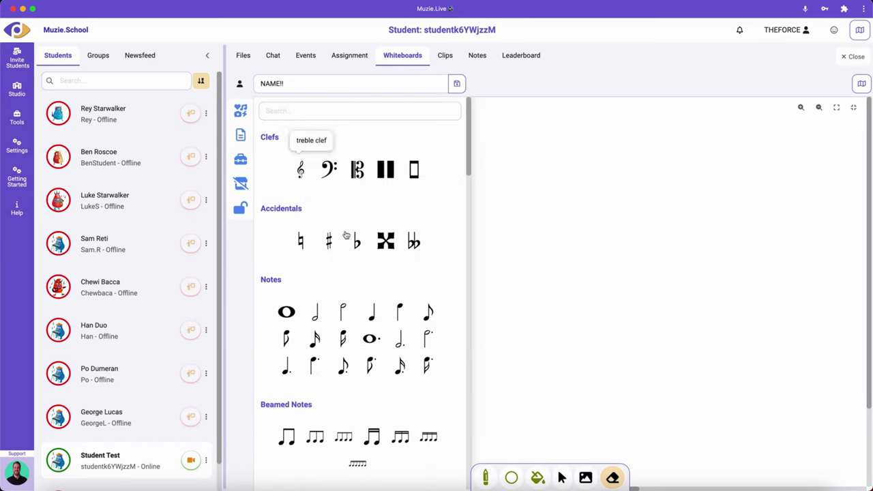
{"action": "left_click", "coordinate": [300, 170]}
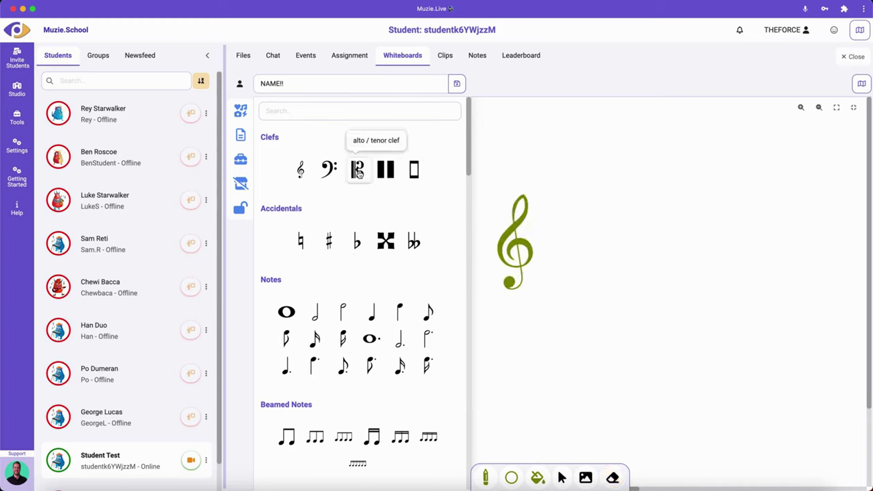
{"action": "left_click", "coordinate": [383, 241]}
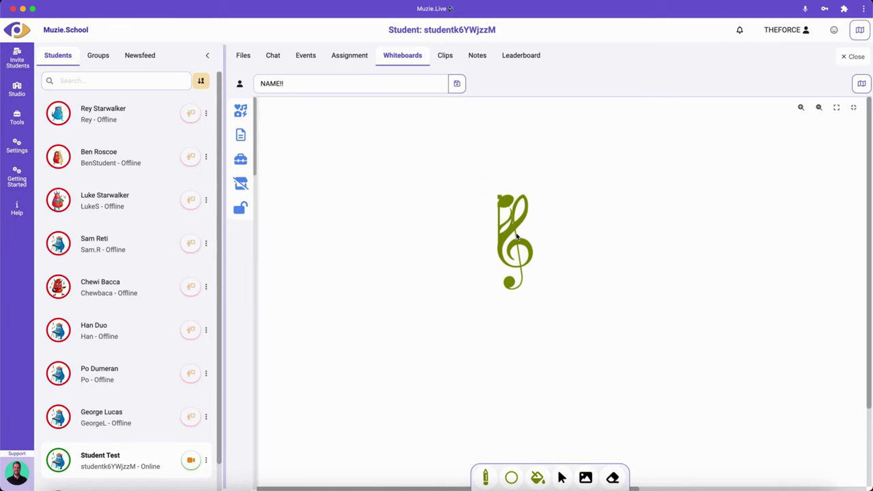
Separate the overlapping symbols by moving the sixteenth note to the left and the treble clef to the right of the double sharp.
{"action": "left_click", "coordinate": [538, 477]}
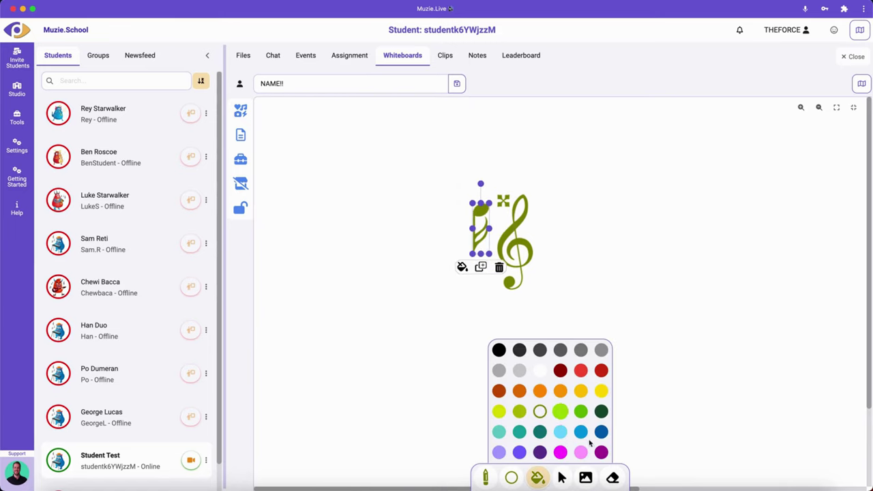
{"action": "left_click", "coordinate": [427, 294]}
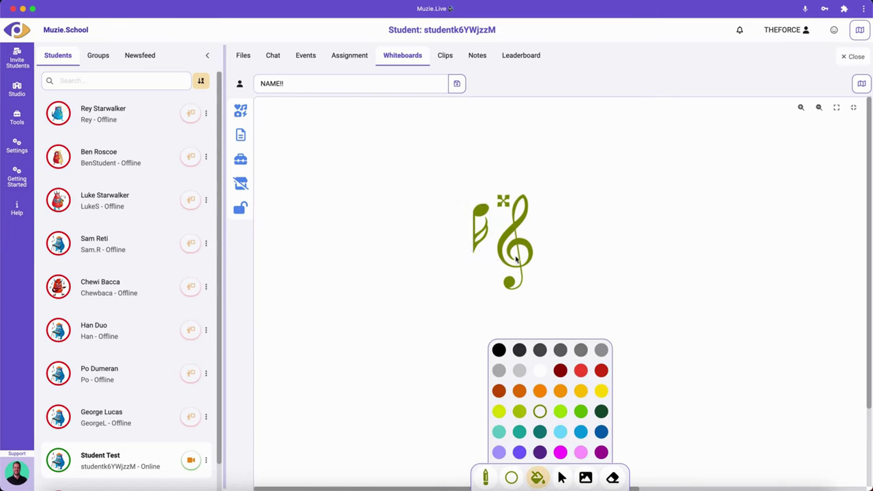
{"action": "left_click", "coordinate": [519, 244]}
{"action": "left_click_drag", "start_coordinate": [520, 245], "coordinate": [559, 238]}
Recolour the treble clef orange and deselect it.
{"action": "left_click", "coordinate": [537, 479]}
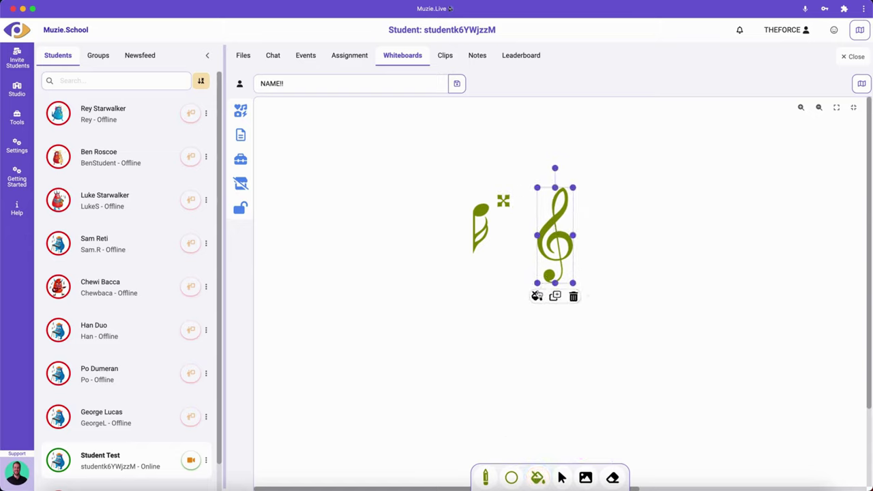
{"action": "left_click", "coordinate": [536, 297]}
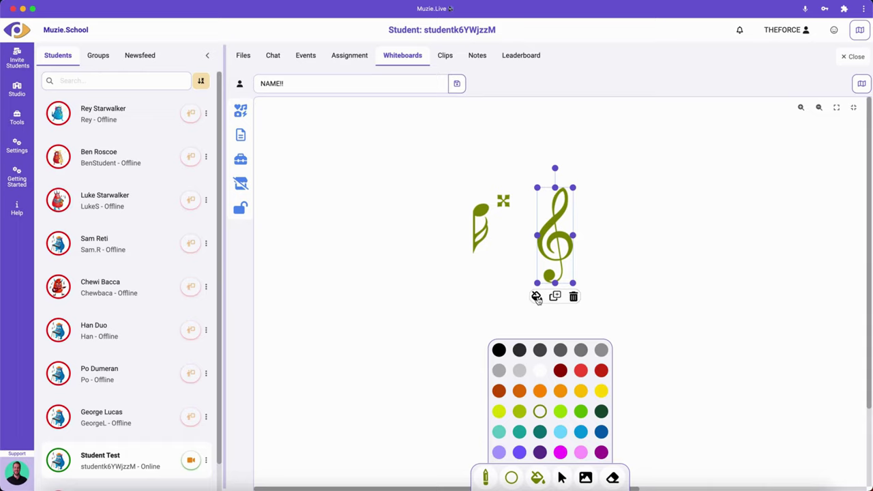
{"action": "left_click", "coordinate": [560, 390]}
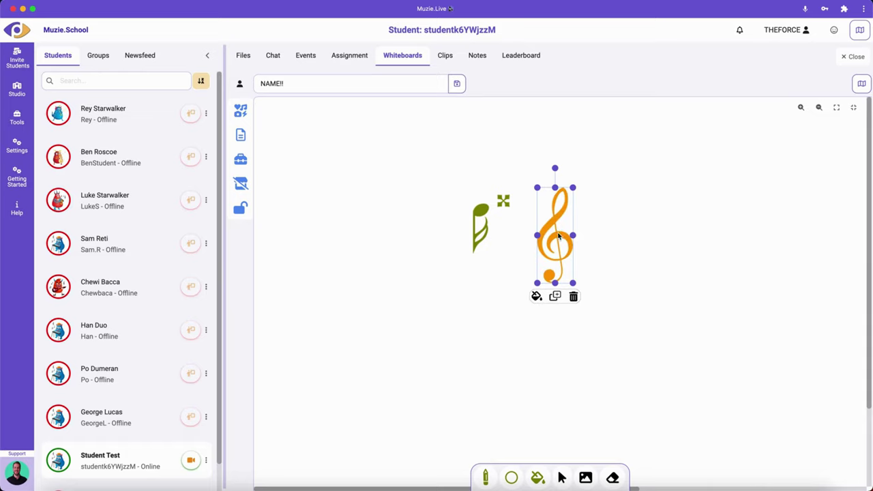
{"action": "left_click", "coordinate": [468, 318]}
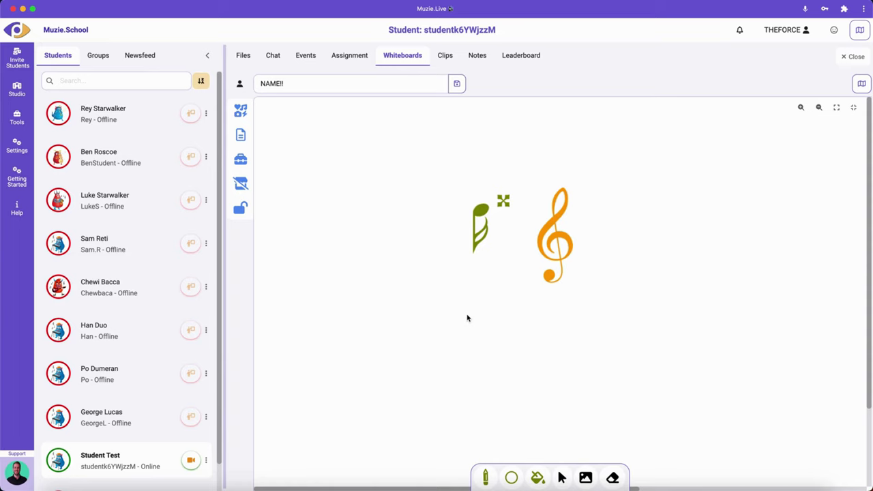
Nudge the treble clef towards the double sharp, duplicate it and remove the copy.
{"action": "left_click_drag", "start_coordinate": [559, 253], "coordinate": [543, 270]}
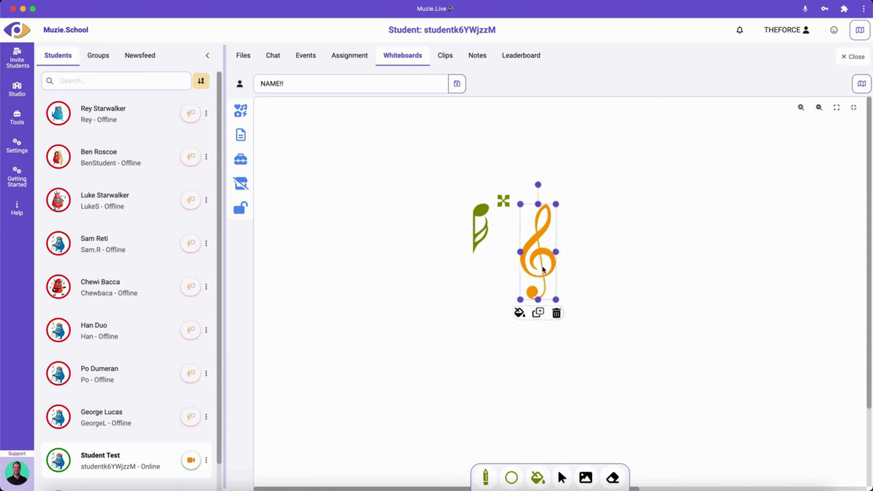
{"action": "left_click", "coordinate": [538, 314]}
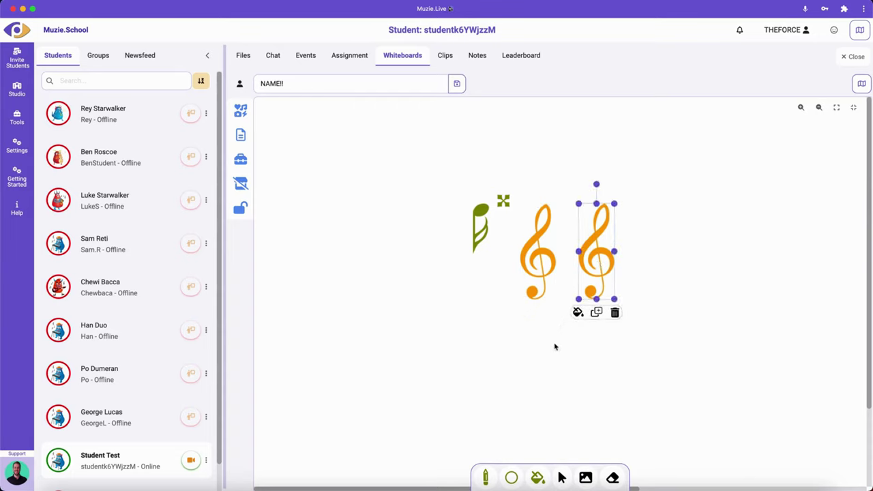
{"action": "left_click", "coordinate": [615, 313]}
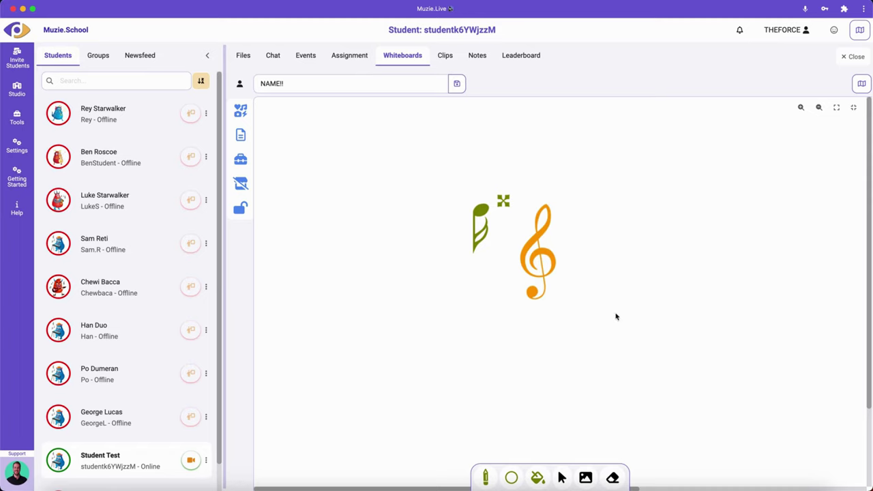
Apply the Guitar Fretboards & Tab template to the whiteboard and replace it with the Piano Bundle template.
{"action": "left_click", "coordinate": [241, 136]}
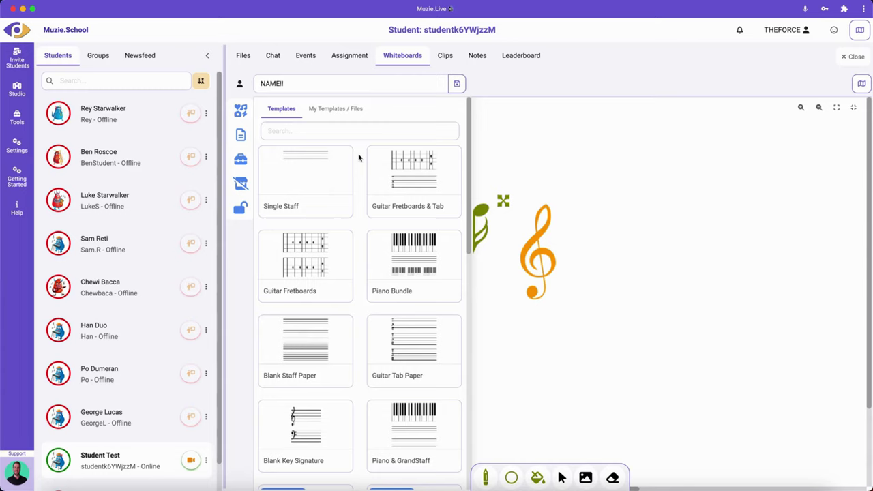
{"action": "left_click", "coordinate": [404, 174]}
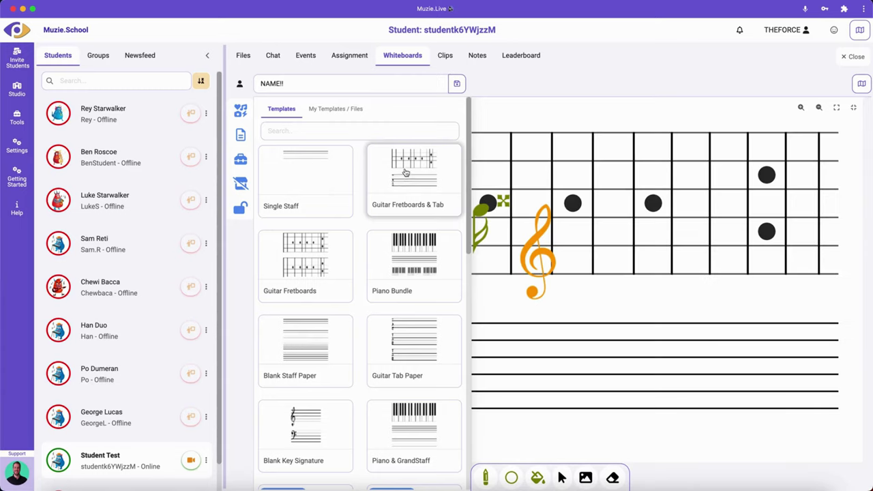
{"action": "left_click", "coordinate": [409, 255]}
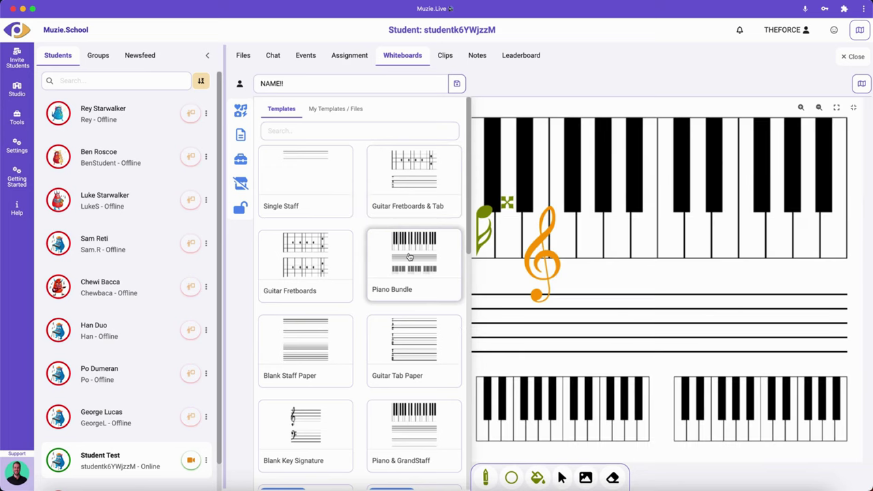
{"action": "scroll", "coordinate": [384, 314], "scroll_direction": "down", "scroll_amount": 3}
{"action": "scroll", "coordinate": [384, 314], "scroll_direction": "down", "scroll_amount": 4}
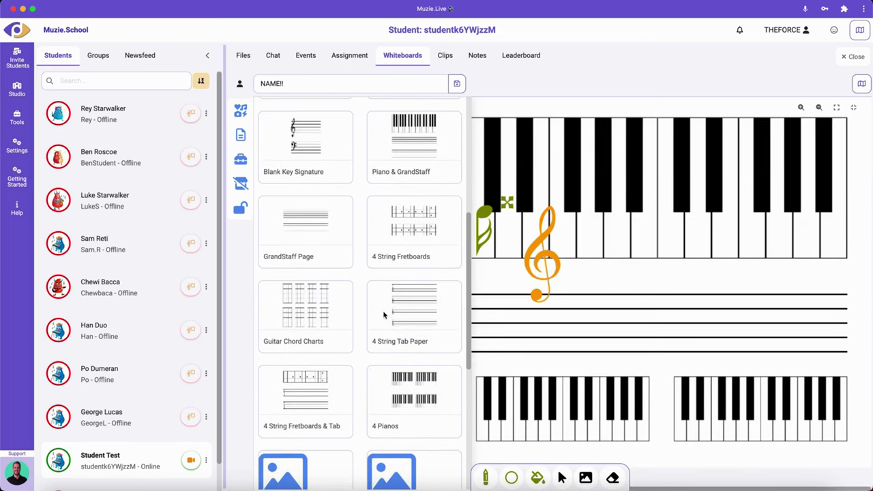
{"action": "scroll", "coordinate": [384, 313], "scroll_direction": "up", "scroll_amount": 3}
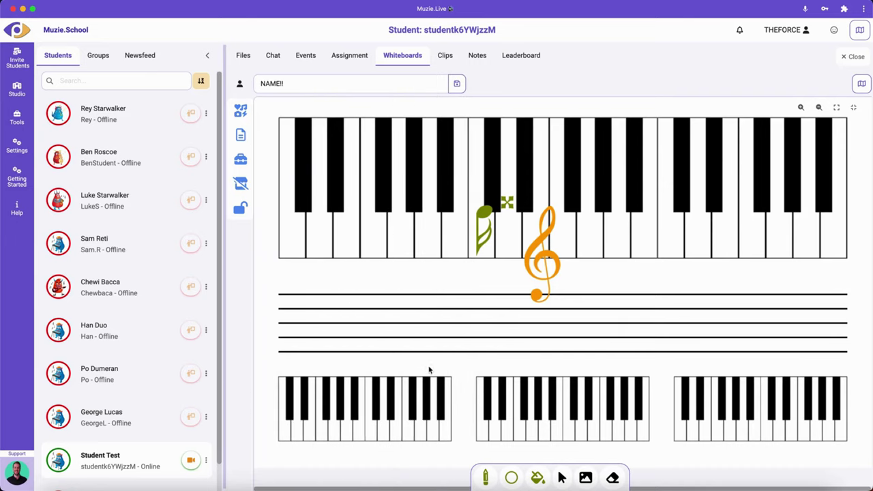
Move the treble clef to the start of the staff and place the sixteenth note and double sharp on the staff beside it.
{"action": "left_click_drag", "start_coordinate": [544, 253], "coordinate": [295, 327]}
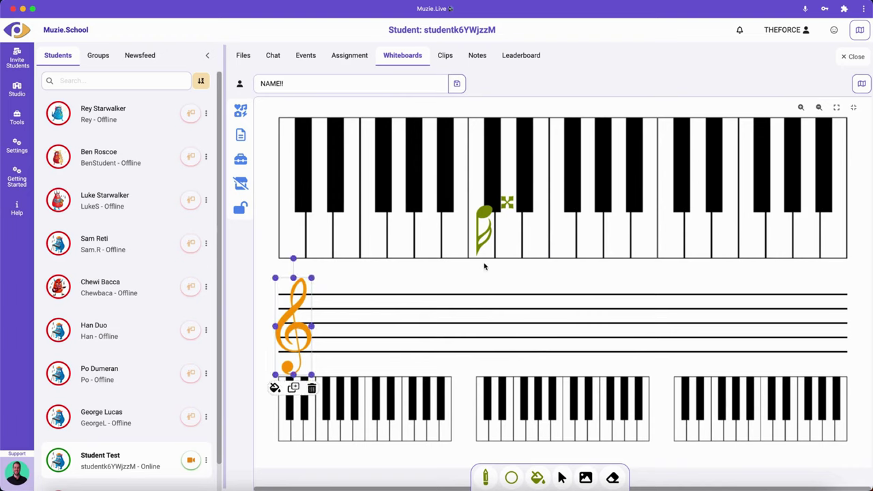
{"action": "left_click_drag", "start_coordinate": [485, 221], "coordinate": [382, 311]}
{"action": "left_click_drag", "start_coordinate": [507, 203], "coordinate": [405, 305]}
{"action": "left_click", "coordinate": [475, 302]}
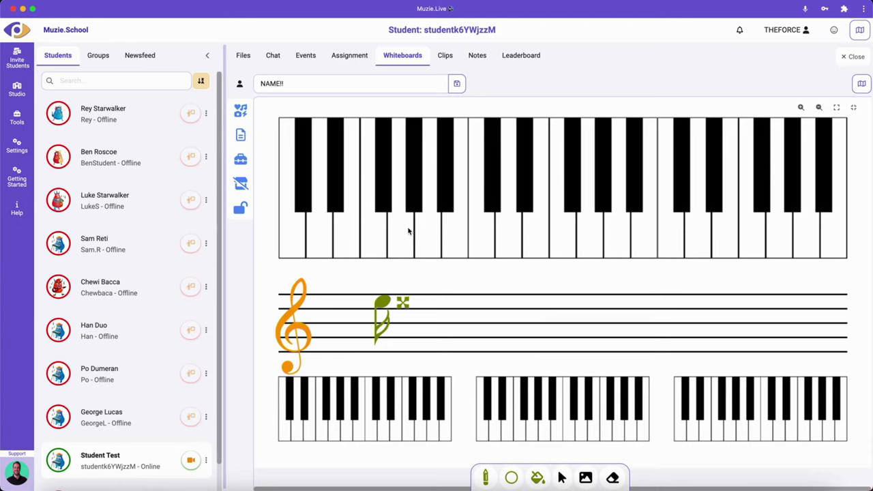
Add the BeetAnGeSample music file to the personal templates and load it as the whiteboard background.
{"action": "left_click", "coordinate": [241, 136]}
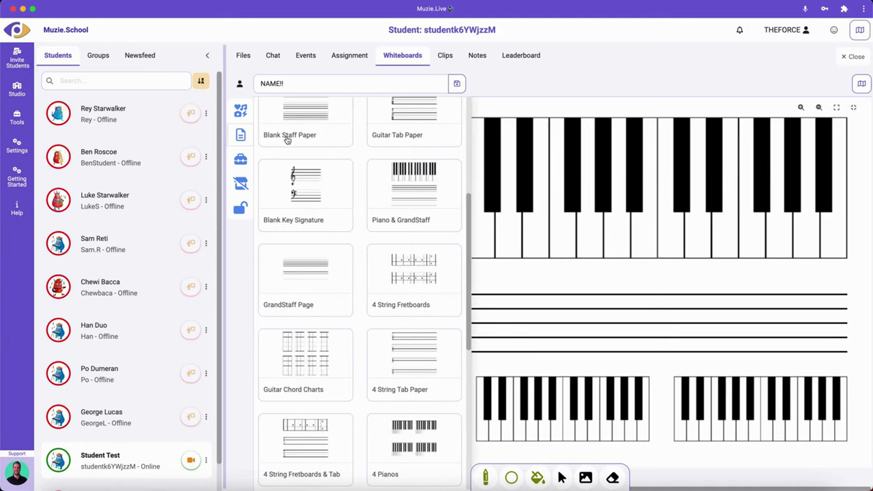
{"action": "scroll", "coordinate": [295, 140], "scroll_direction": "up", "scroll_amount": 5}
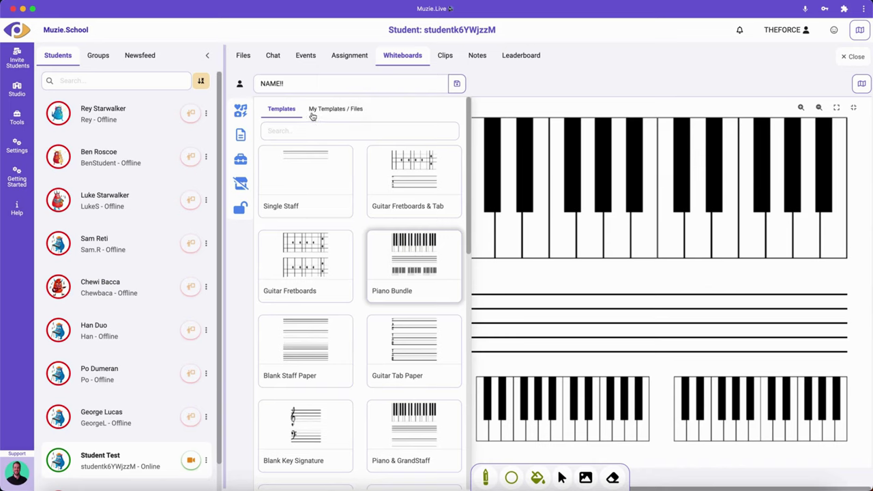
{"action": "left_click", "coordinate": [313, 115]}
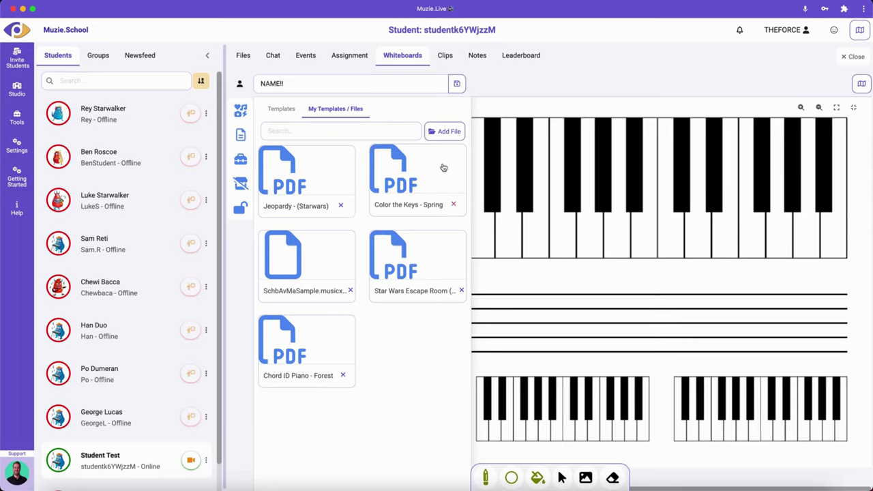
{"action": "left_click", "coordinate": [446, 132]}
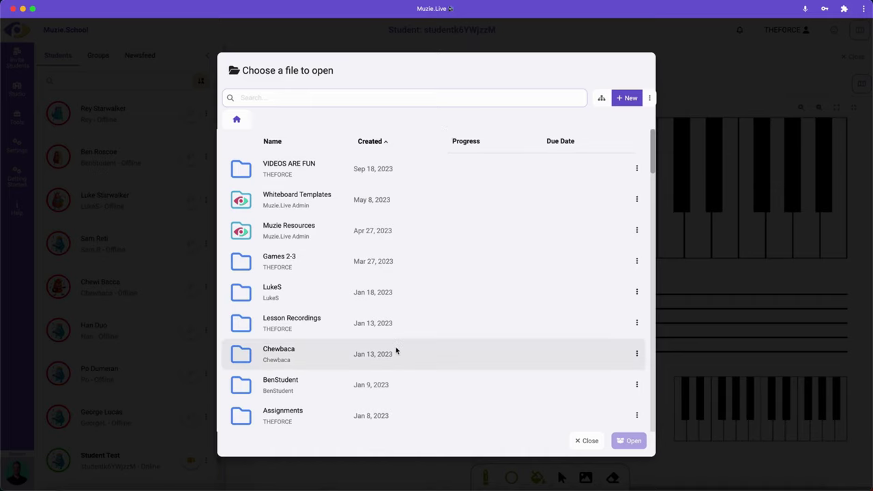
{"action": "scroll", "coordinate": [345, 339], "scroll_direction": "down", "scroll_amount": 2}
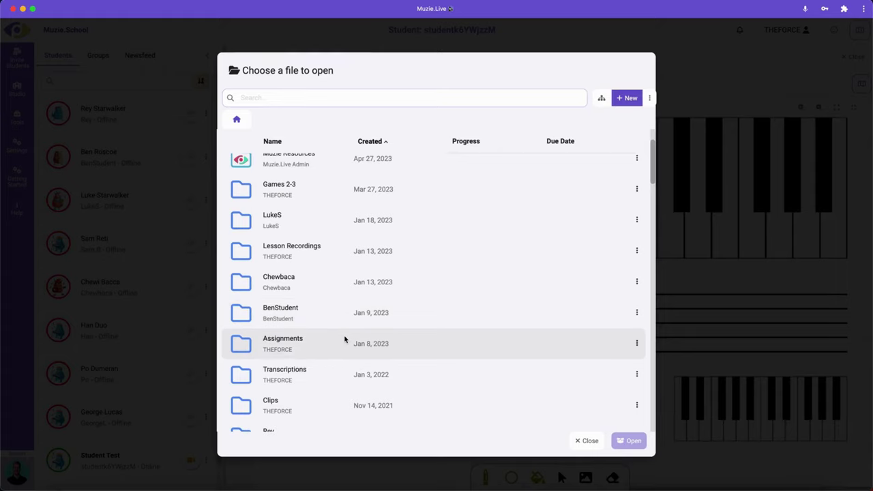
{"action": "scroll", "coordinate": [345, 339], "scroll_direction": "down", "scroll_amount": 10}
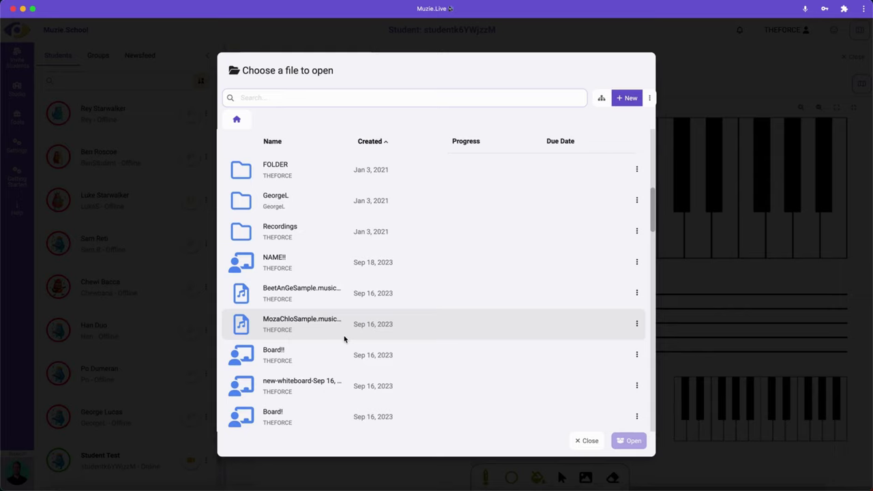
{"action": "left_click", "coordinate": [320, 303]}
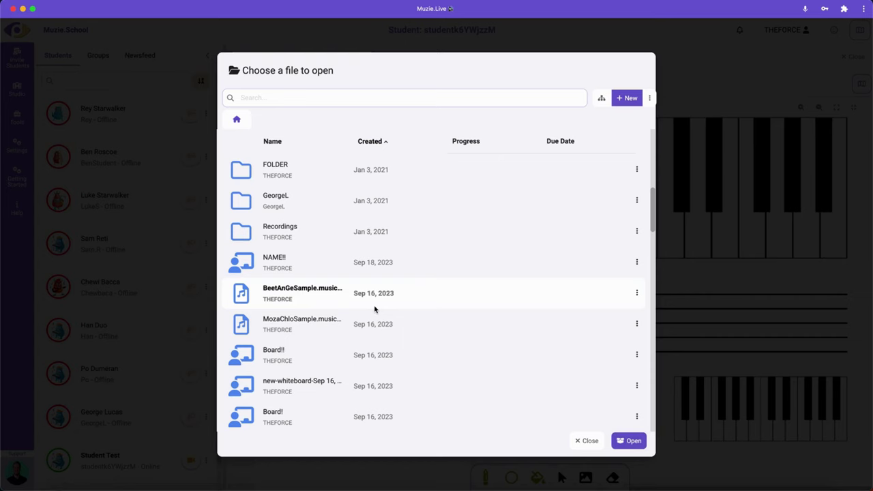
{"action": "left_click", "coordinate": [626, 442]}
{"action": "left_click", "coordinate": [322, 374]}
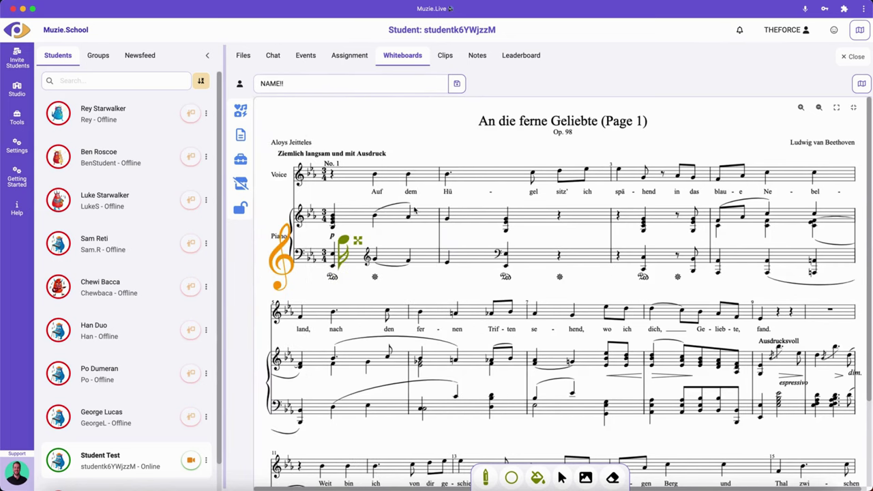
Delete the treble clef, sixteenth note and double sharp from the score.
{"action": "scroll", "coordinate": [458, 282], "scroll_direction": "down", "scroll_amount": 1}
{"action": "scroll", "coordinate": [458, 281], "scroll_direction": "up", "scroll_amount": 1}
{"action": "left_click", "coordinate": [282, 254]}
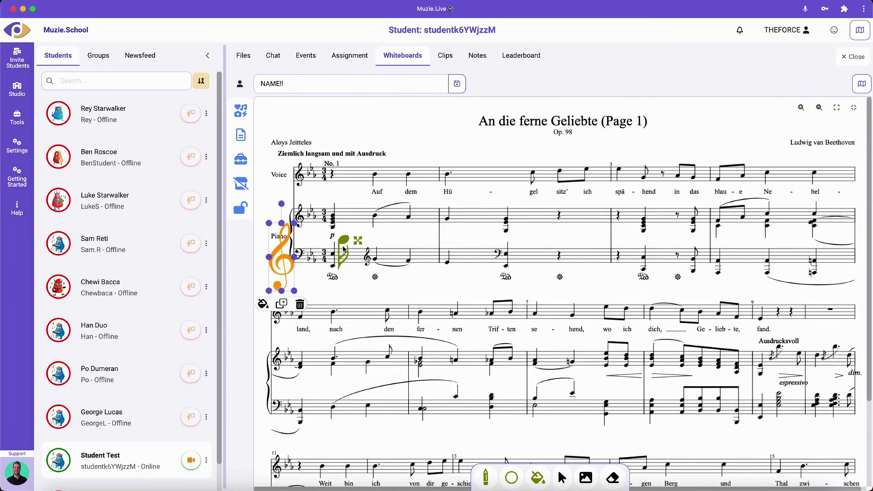
{"action": "left_click", "coordinate": [282, 256]}
{"action": "key", "text": "Delete"}
{"action": "left_click", "coordinate": [345, 256]}
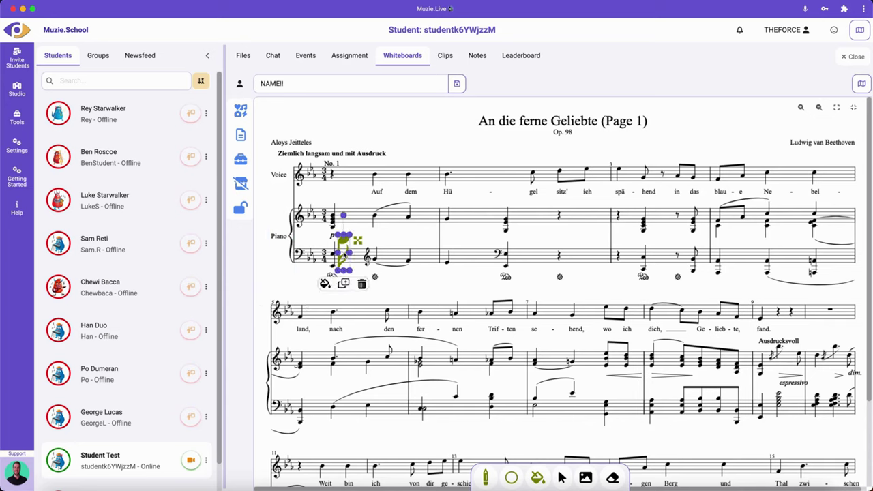
{"action": "key", "text": "Delete"}
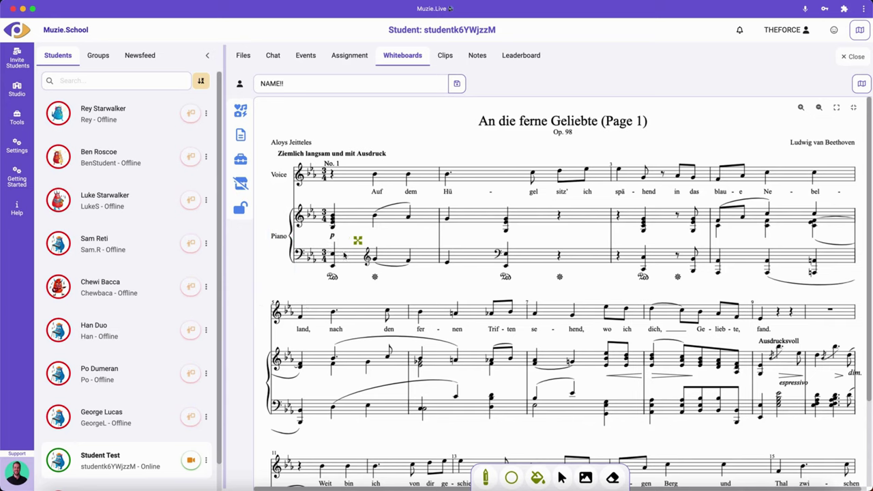
{"action": "left_click", "coordinate": [358, 241]}
{"action": "key", "text": "Delete"}
Mark three vertical note columns in the first two measures of the score with the highlighter.
{"action": "scroll", "coordinate": [506, 352], "scroll_direction": "down", "scroll_amount": 3}
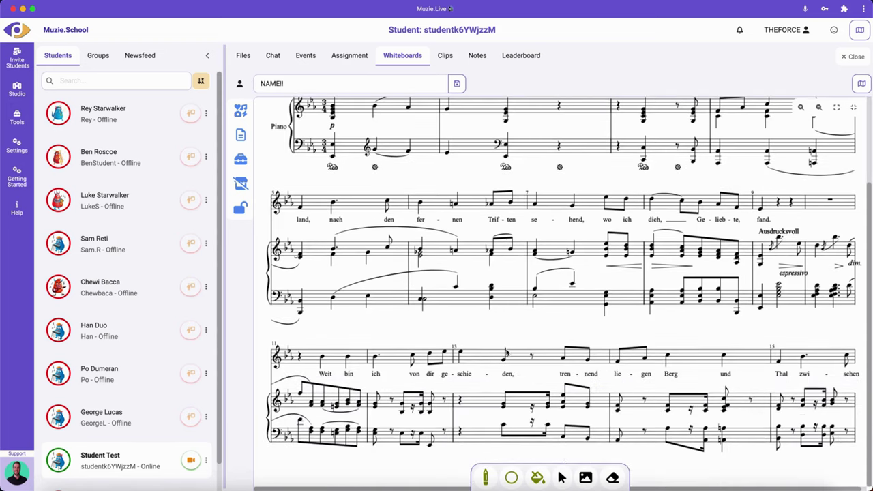
{"action": "scroll", "coordinate": [506, 352], "scroll_direction": "up", "scroll_amount": 3}
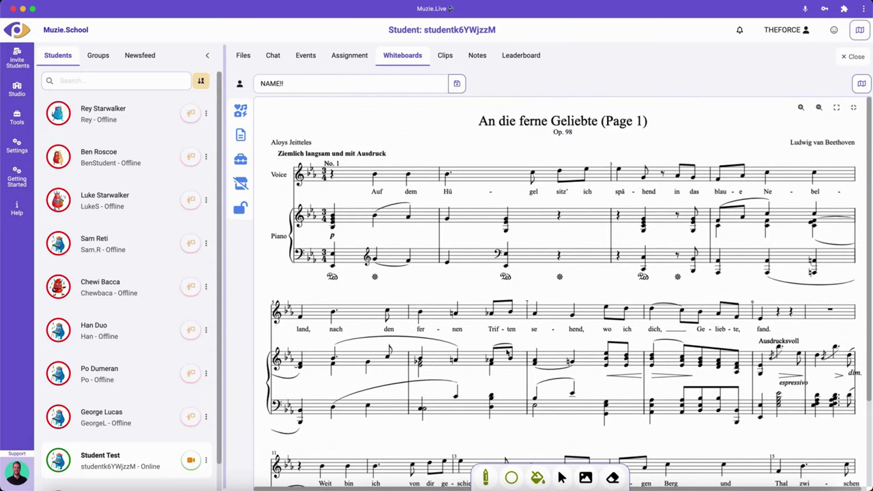
{"action": "left_click", "coordinate": [488, 478]}
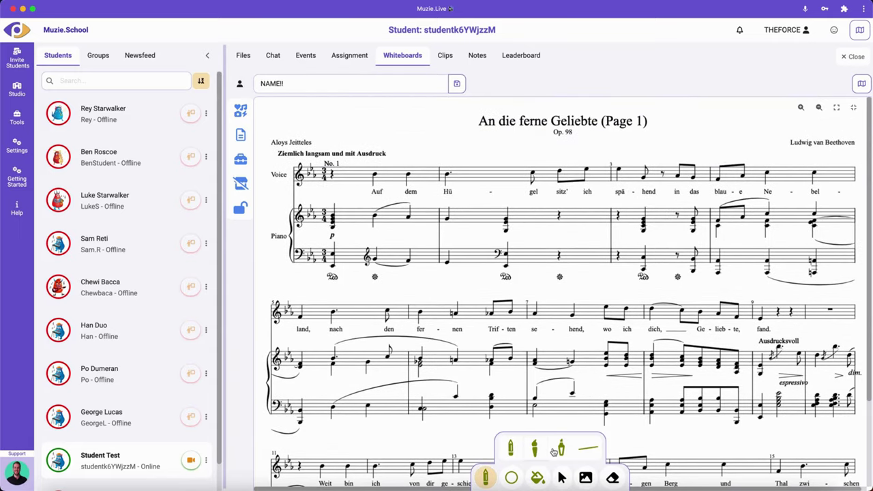
{"action": "left_click", "coordinate": [558, 448]}
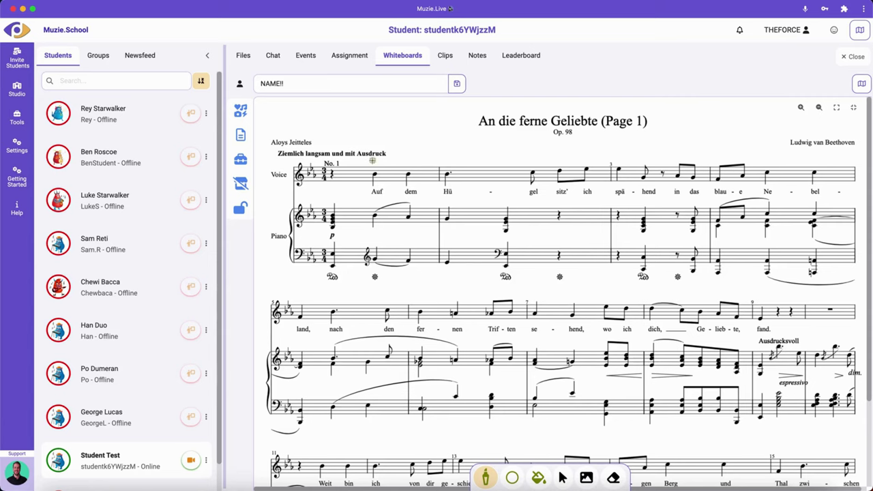
{"action": "left_click_drag", "start_coordinate": [372, 161], "coordinate": [374, 276]}
{"action": "left_click_drag", "start_coordinate": [446, 161], "coordinate": [447, 278]}
{"action": "left_click_drag", "start_coordinate": [505, 208], "coordinate": [506, 277]}
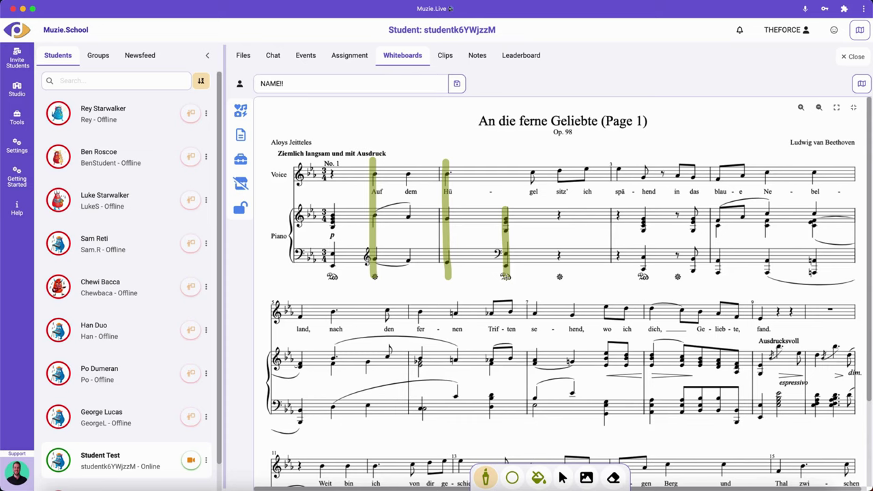
Close and reopen the NAME!! whiteboard, and try Student Lock and Global Lock before restoring No Lock.
{"action": "left_click", "coordinate": [851, 57]}
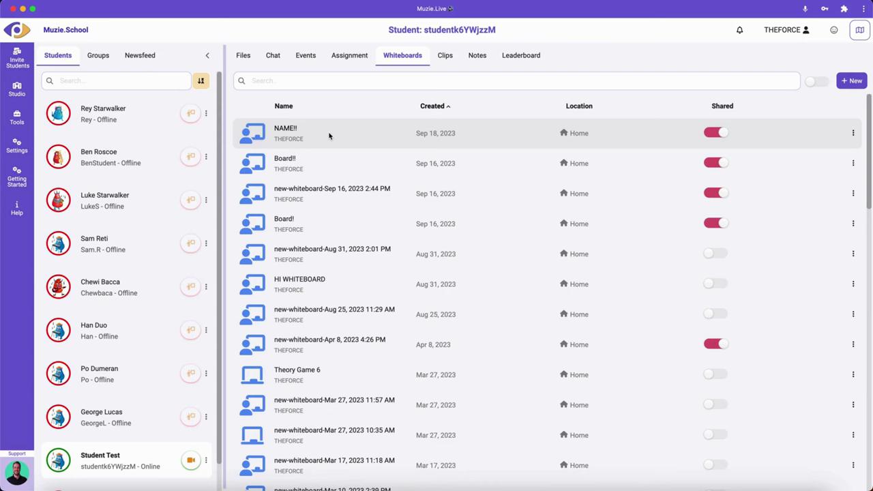
{"action": "left_click", "coordinate": [329, 136]}
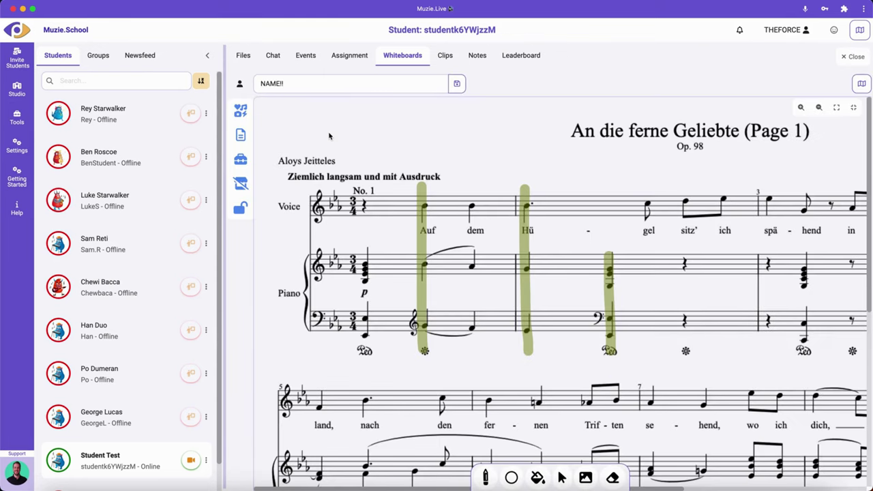
{"action": "left_click", "coordinate": [240, 212]}
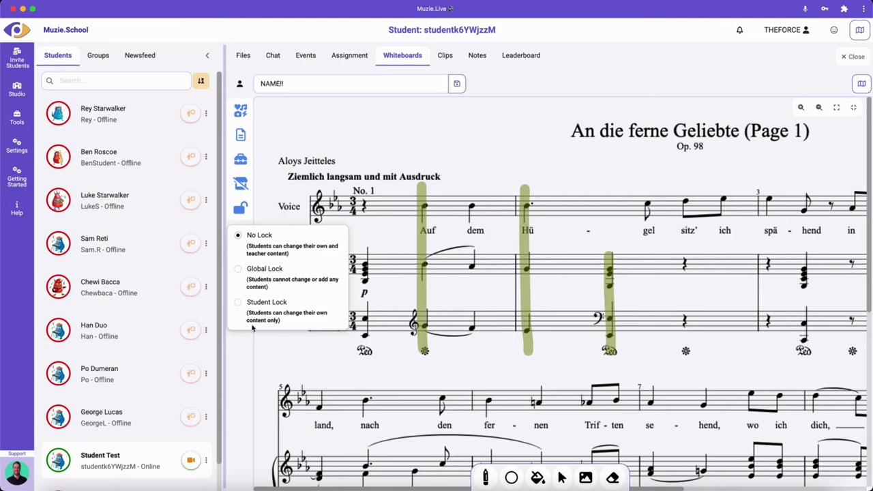
{"action": "left_click", "coordinate": [238, 303]}
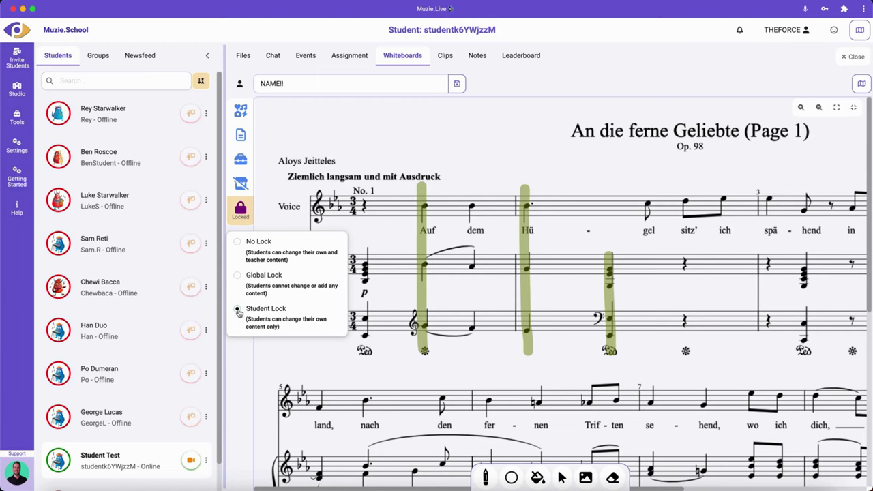
{"action": "left_click", "coordinate": [238, 276]}
{"action": "left_click", "coordinate": [238, 243]}
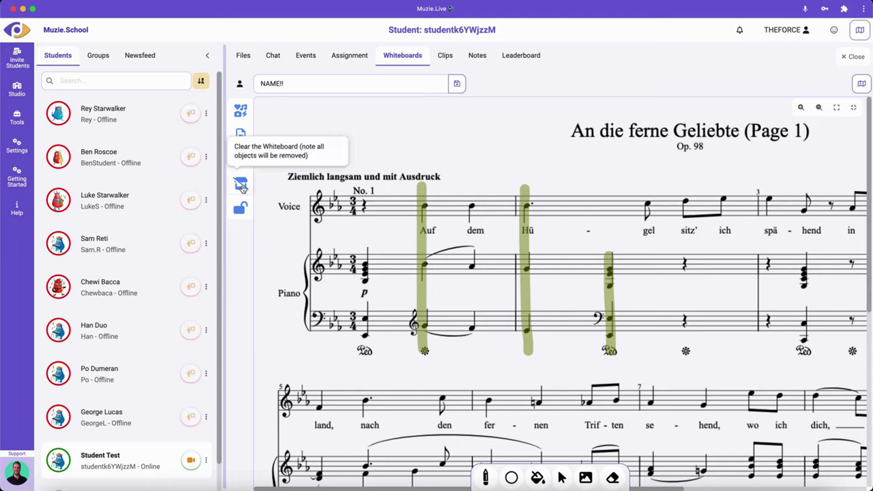
Clear the whole whiteboard, including the score and the highlighter marks.
{"action": "left_click", "coordinate": [242, 187]}
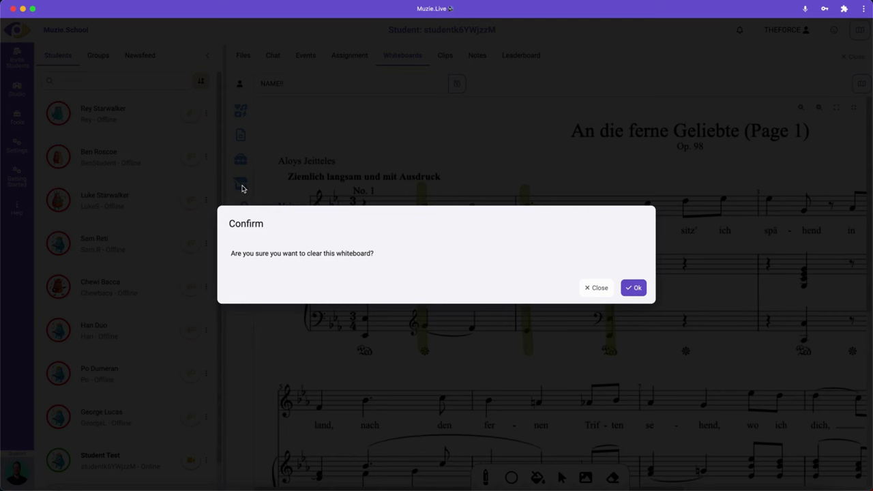
{"action": "left_click", "coordinate": [634, 289]}
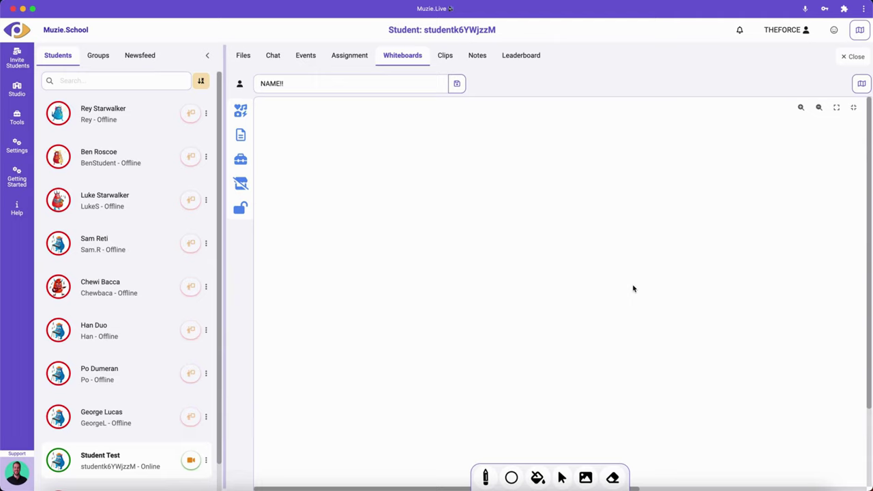
Enter the one-on-one lesson room with the online test student and start the video call.
{"action": "left_click", "coordinate": [190, 460]}
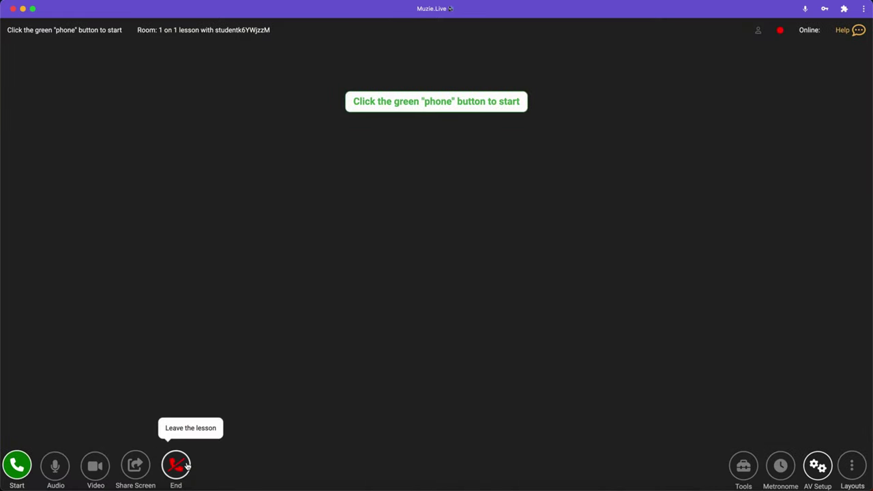
{"action": "left_click", "coordinate": [18, 466]}
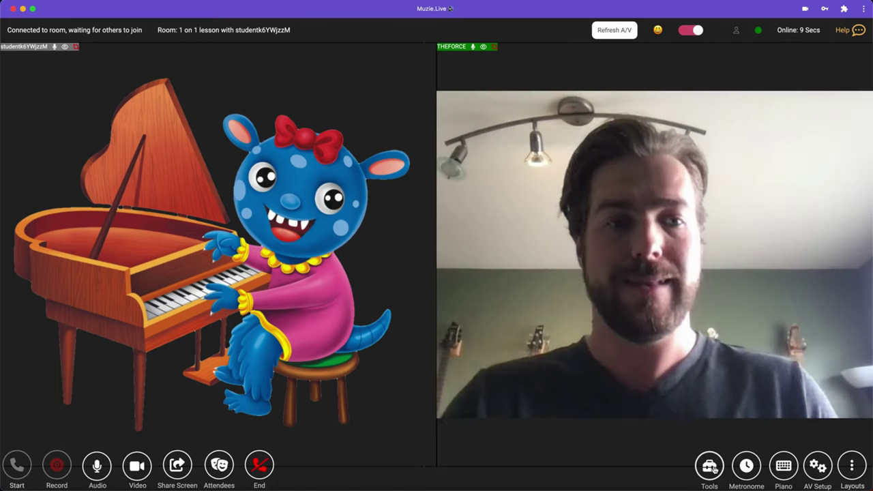
Open the whiteboard list in the lesson room's tools and show the types available for a new whiteboard.
{"action": "left_click", "coordinate": [713, 468]}
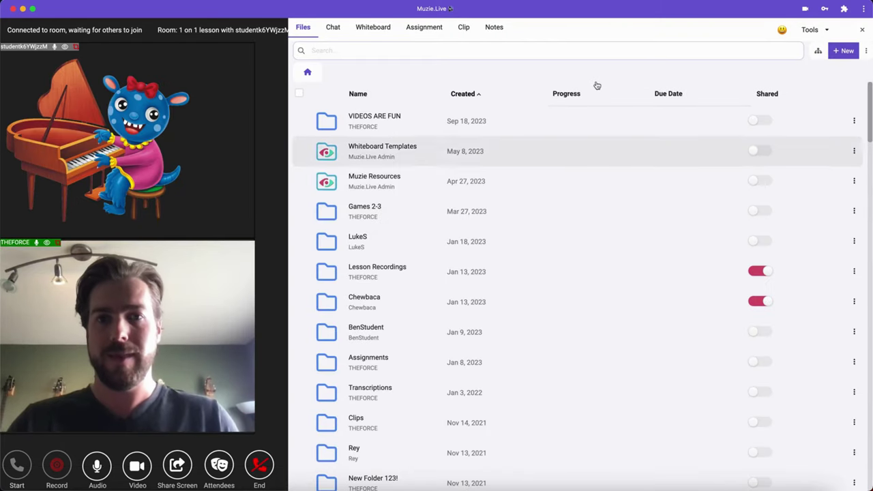
{"action": "left_click", "coordinate": [377, 31]}
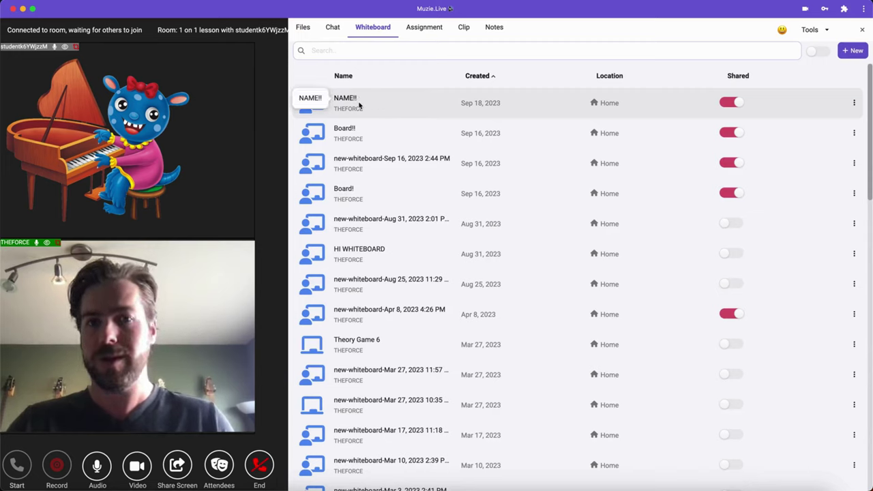
{"action": "left_click", "coordinate": [849, 53]}
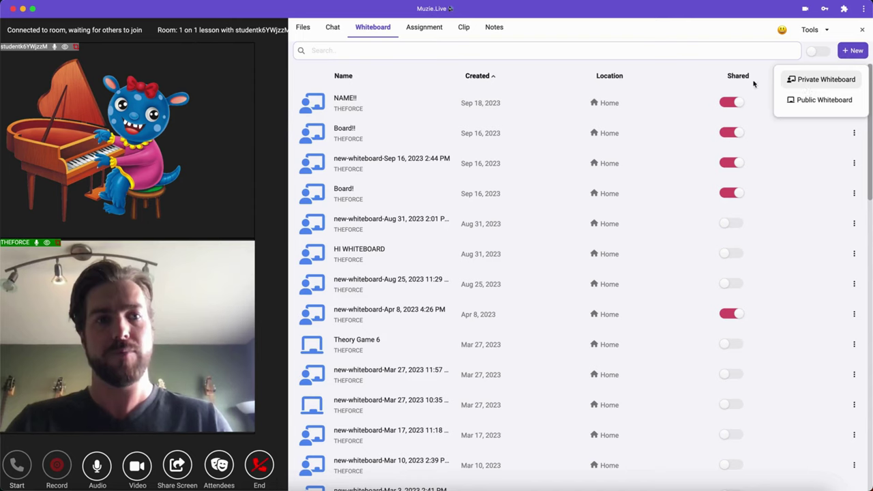
Sort the lesson's whiteboard list by creation date, by name and by location, ending with the location order reversed.
{"action": "left_click", "coordinate": [478, 76]}
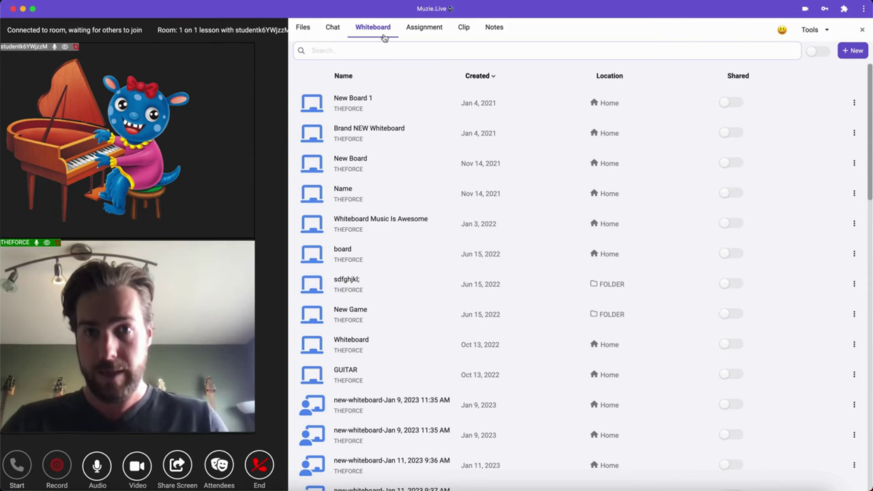
{"action": "left_click", "coordinate": [344, 76]}
{"action": "left_click", "coordinate": [345, 76]}
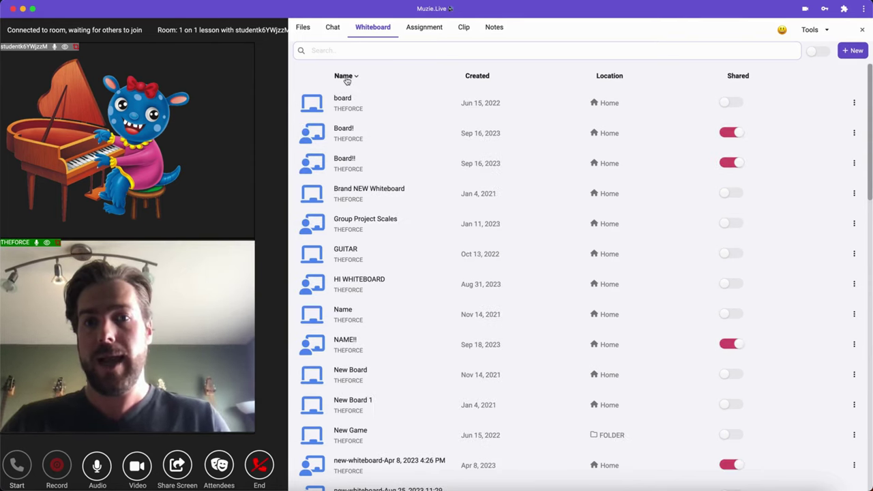
{"action": "left_click", "coordinate": [346, 78]}
{"action": "left_click", "coordinate": [343, 77]}
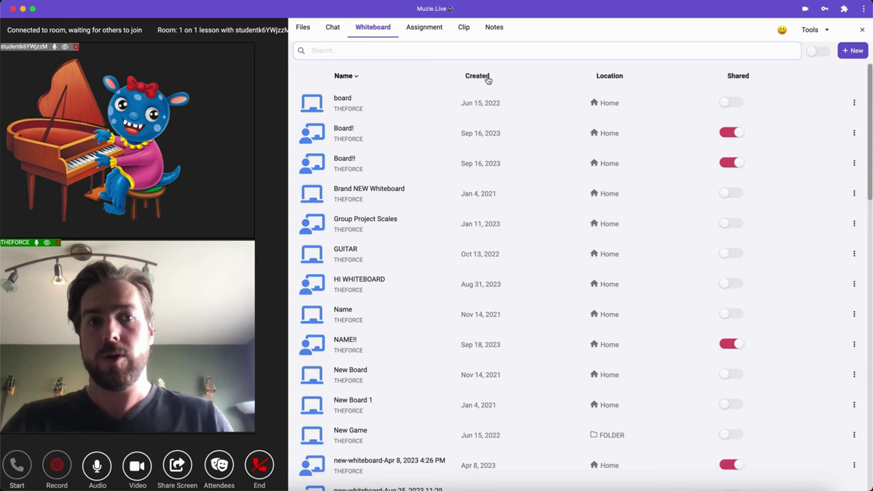
{"action": "left_click", "coordinate": [486, 77]}
{"action": "left_click", "coordinate": [488, 80]}
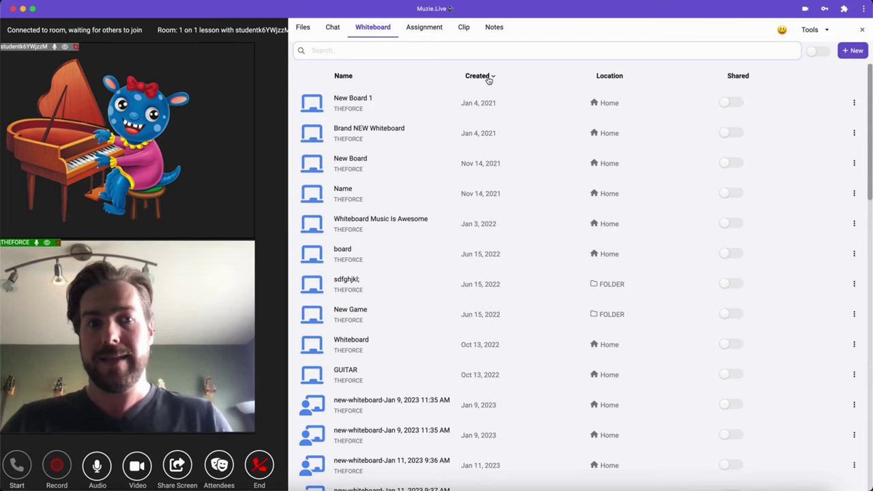
{"action": "left_click", "coordinate": [621, 81]}
{"action": "left_click", "coordinate": [621, 81]}
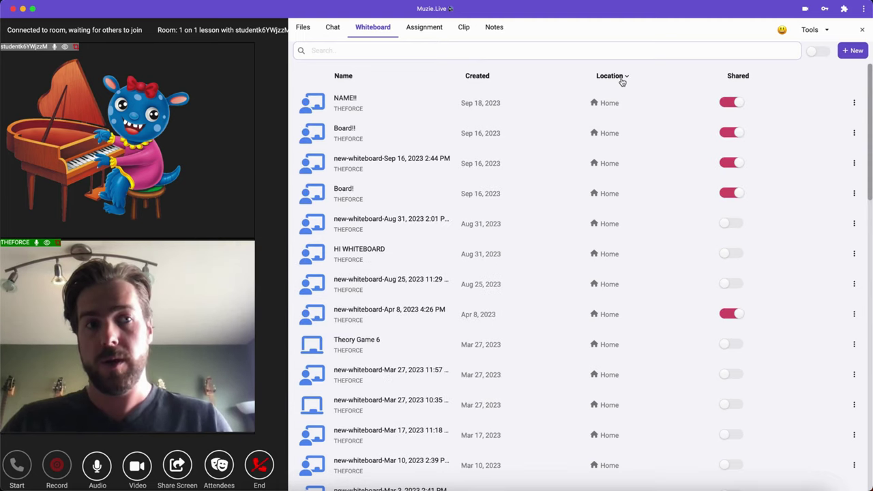
{"action": "left_click", "coordinate": [621, 81]}
Filter the list to shared whiteboards only, and open and close the NAME!! whiteboard.
{"action": "left_click", "coordinate": [817, 56]}
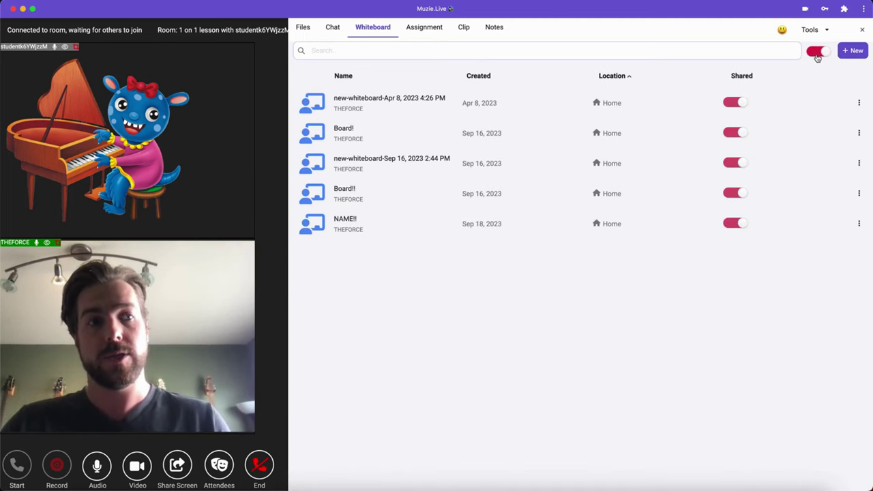
{"action": "left_click", "coordinate": [818, 55]}
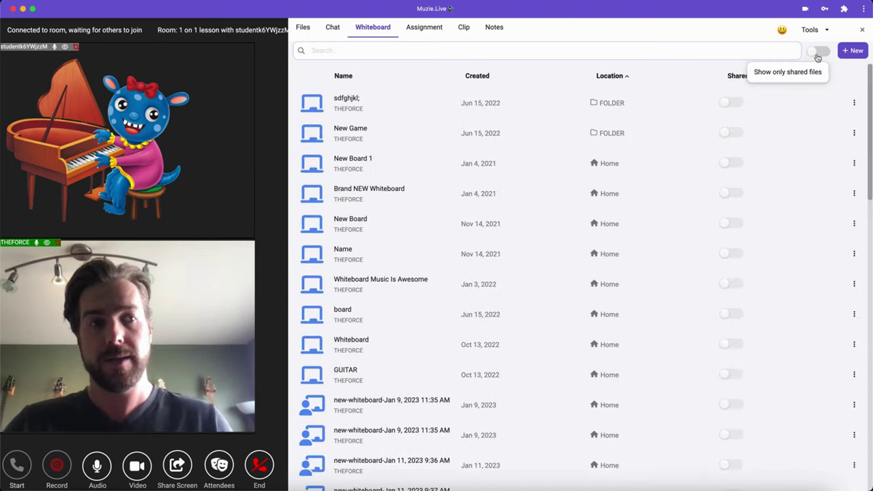
{"action": "left_click", "coordinate": [818, 56]}
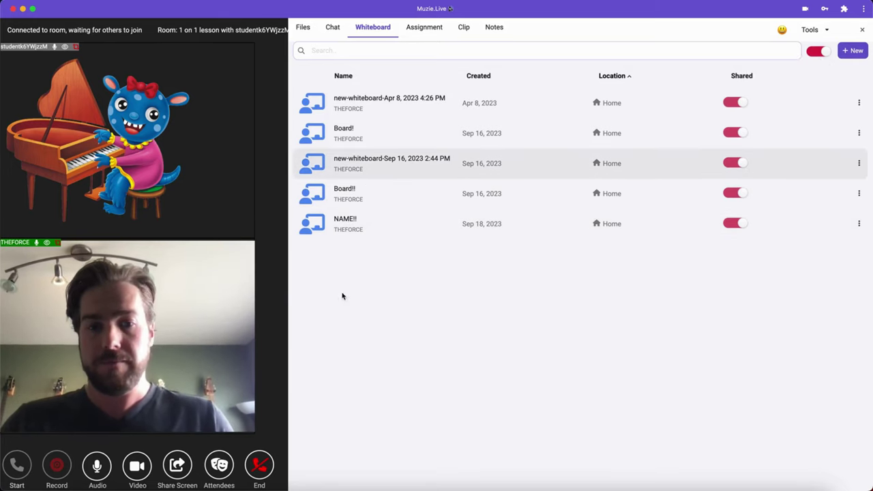
{"action": "left_click", "coordinate": [354, 228]}
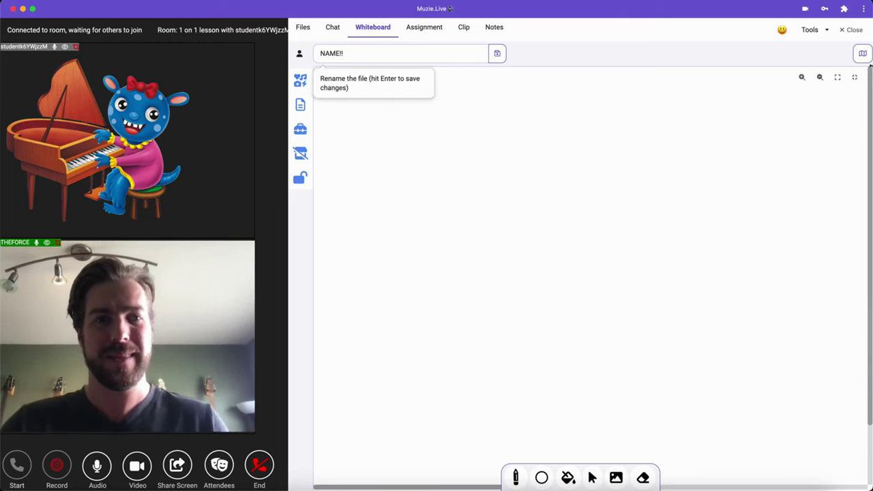
{"action": "left_click", "coordinate": [853, 34]}
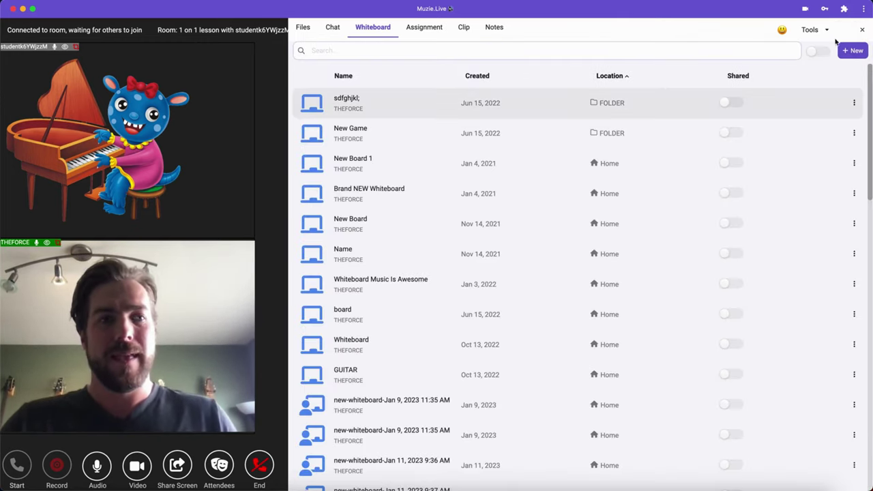
Close the lesson tools, end the session and dismiss the audio and video quality survey.
{"action": "left_click", "coordinate": [862, 30]}
{"action": "left_click", "coordinate": [259, 465]}
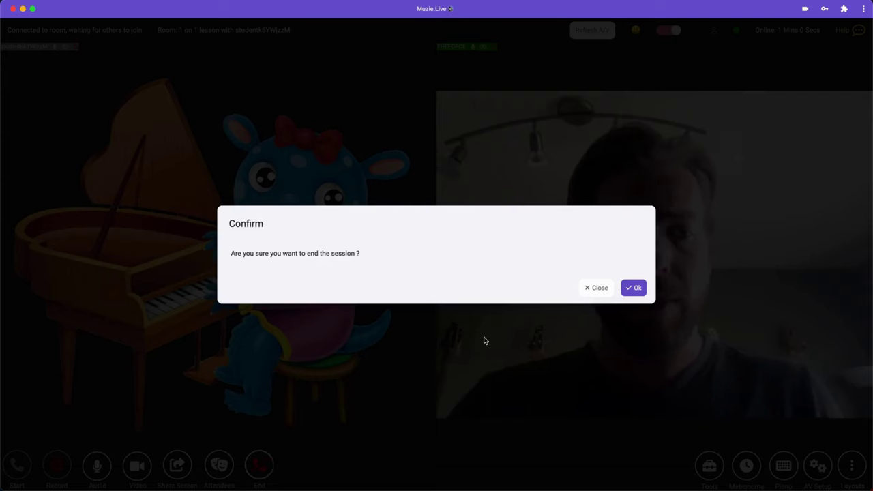
{"action": "left_click", "coordinate": [632, 287]}
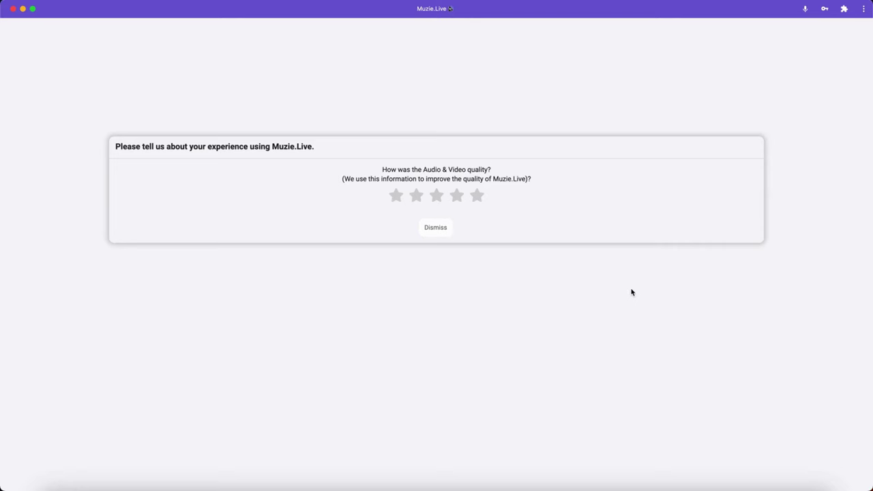
{"action": "left_click", "coordinate": [435, 227]}
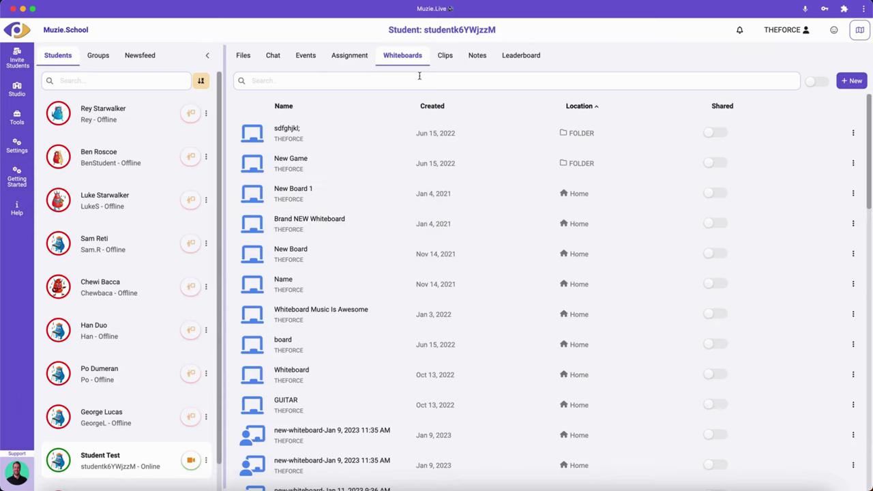
Create a new private whiteboard for the test student, and open and close its guided tour.
{"action": "left_click", "coordinate": [852, 81]}
{"action": "left_click", "coordinate": [826, 116]}
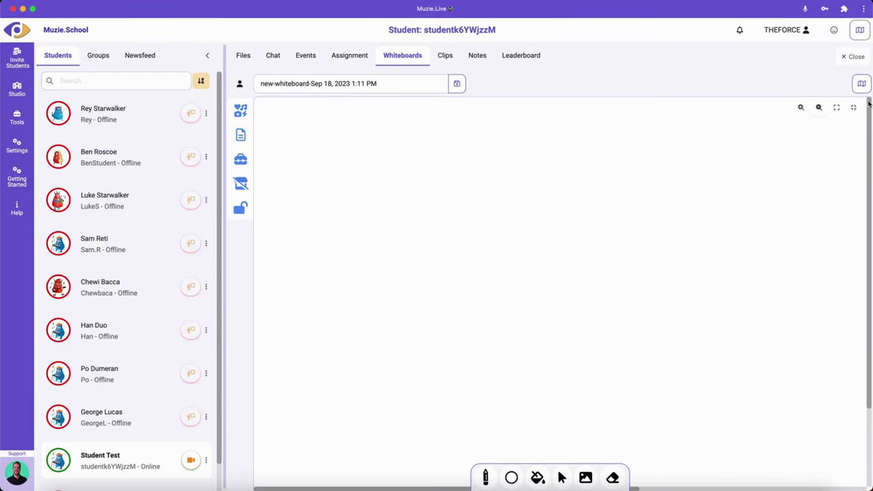
{"action": "left_click", "coordinate": [863, 84]}
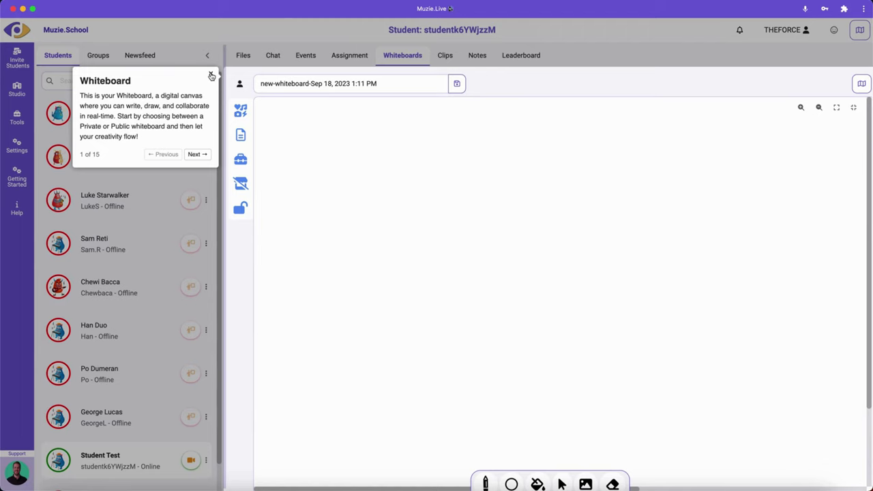
{"action": "left_click", "coordinate": [209, 75]}
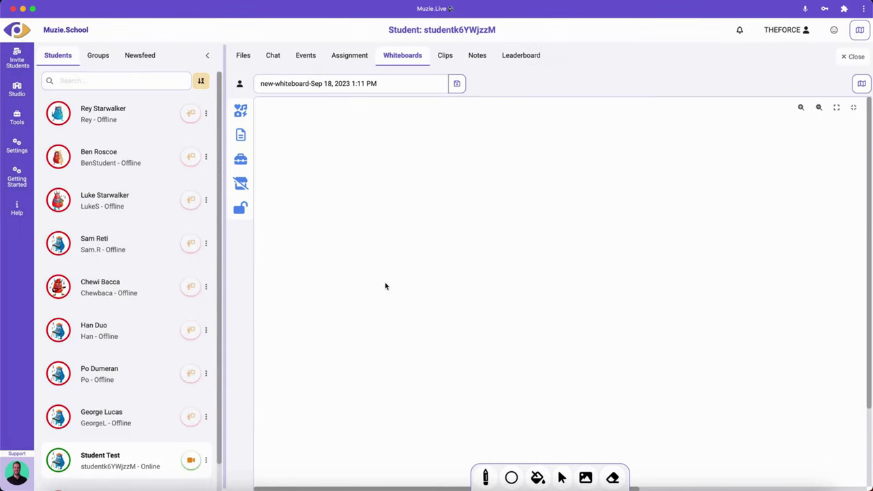